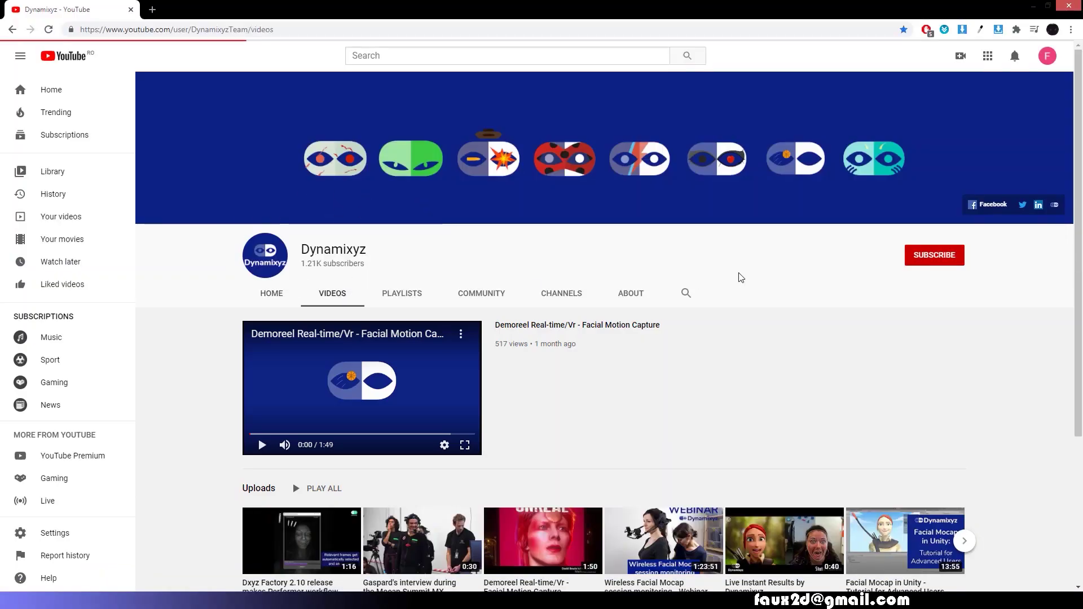
Look over the Dynamixyz channel's videos on creating a tracking profile and a retargeting profile with Performer.
{"action": "scroll", "coordinate": [739, 276], "scroll_direction": "down", "scroll_amount": 7}
{"action": "scroll", "coordinate": [740, 277], "scroll_direction": "down", "scroll_amount": 4}
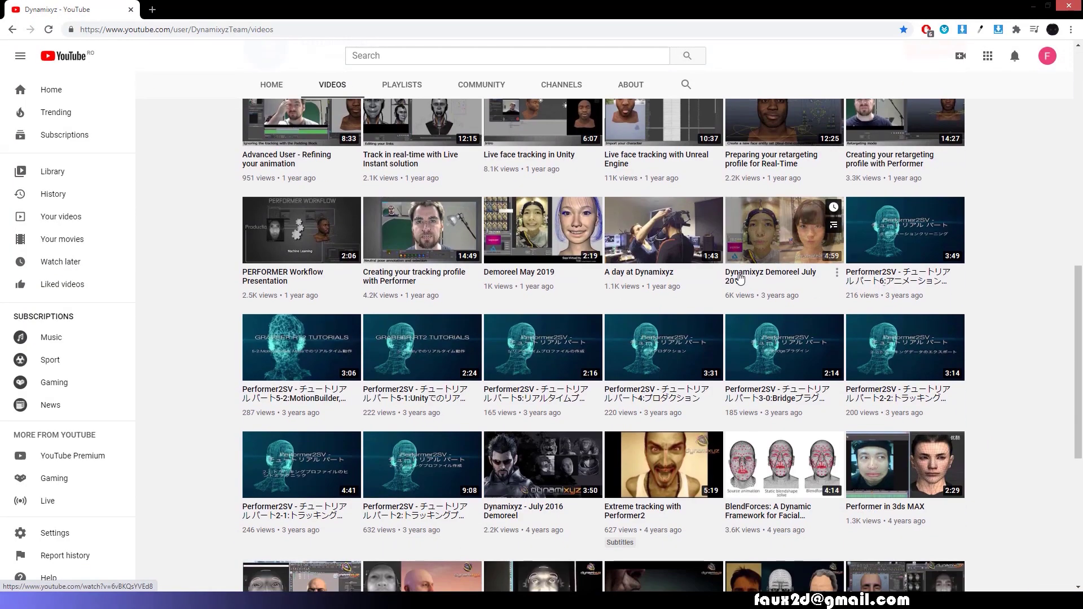
{"action": "middle_click", "coordinate": [473, 239]}
{"action": "scroll", "coordinate": [486, 241], "scroll_direction": "up", "scroll_amount": 2}
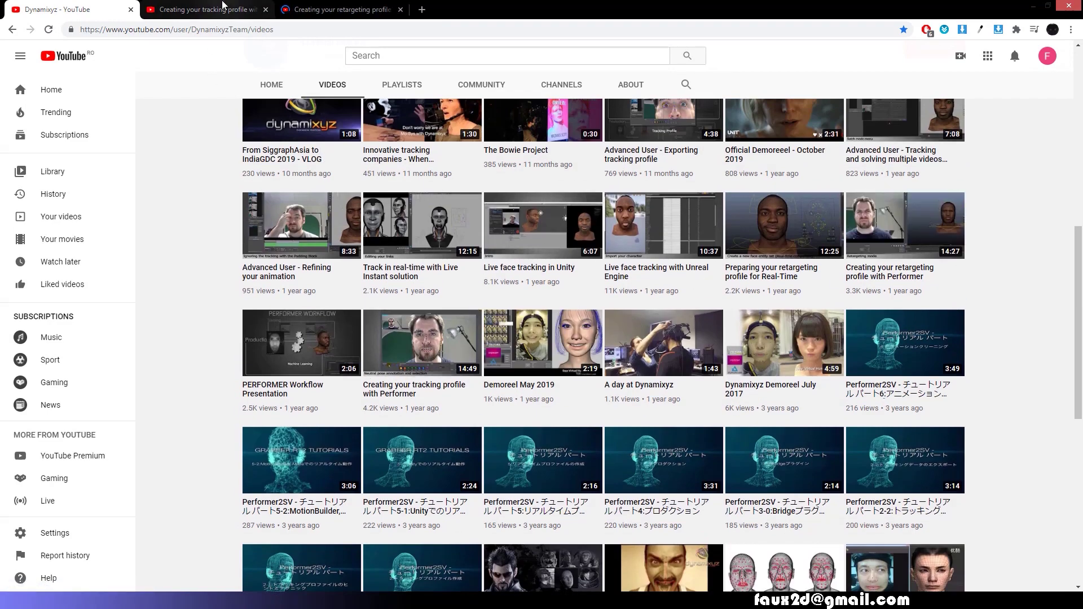
{"action": "left_click", "coordinate": [223, 7]}
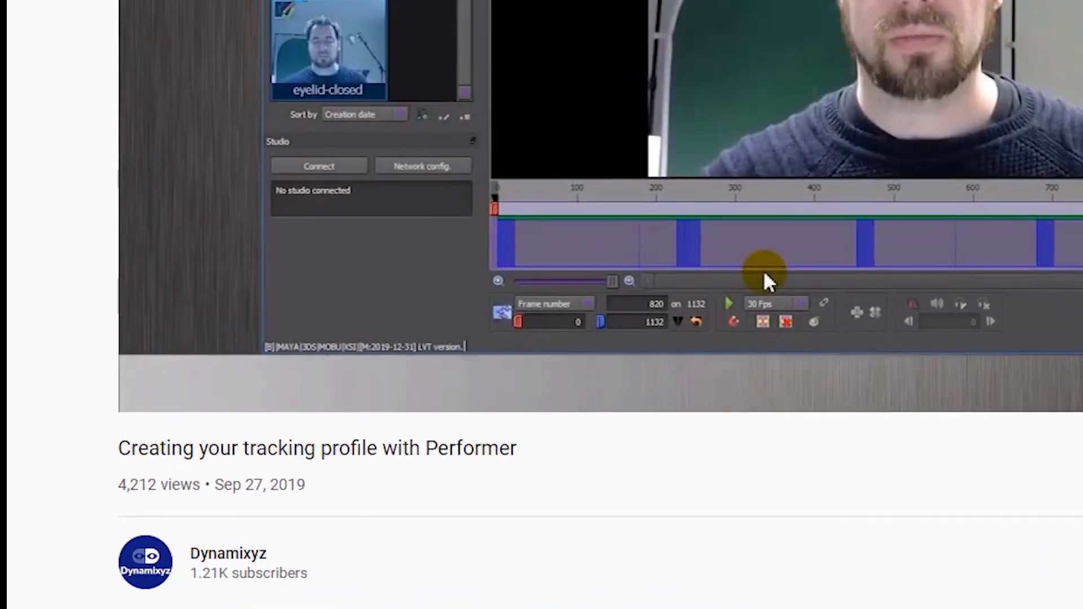
{"action": "left_click", "coordinate": [342, 9]}
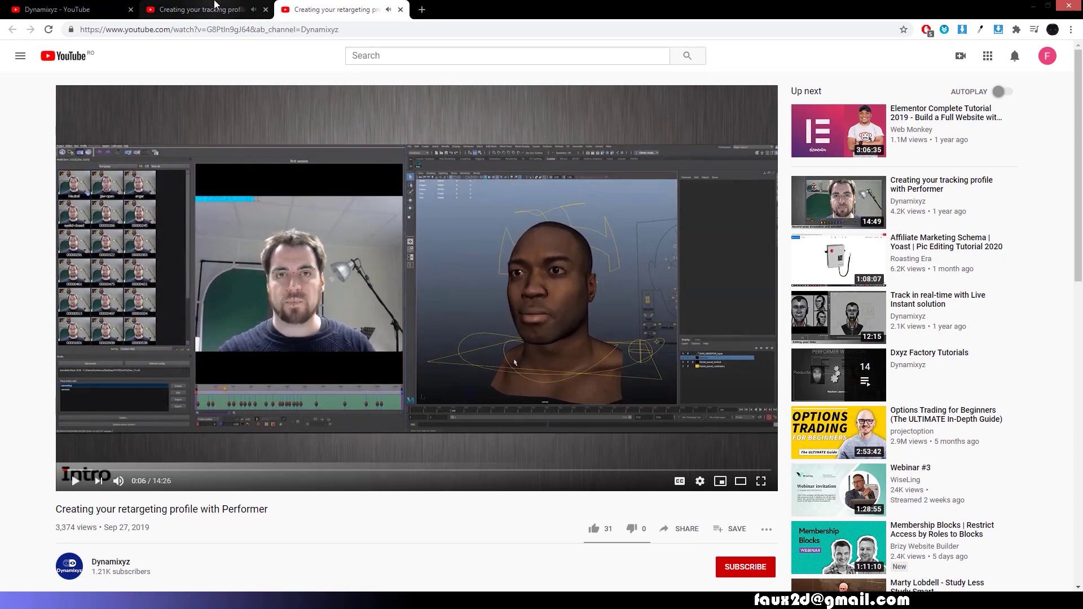
{"action": "left_click", "coordinate": [214, 8]}
{"action": "left_click", "coordinate": [62, 9]}
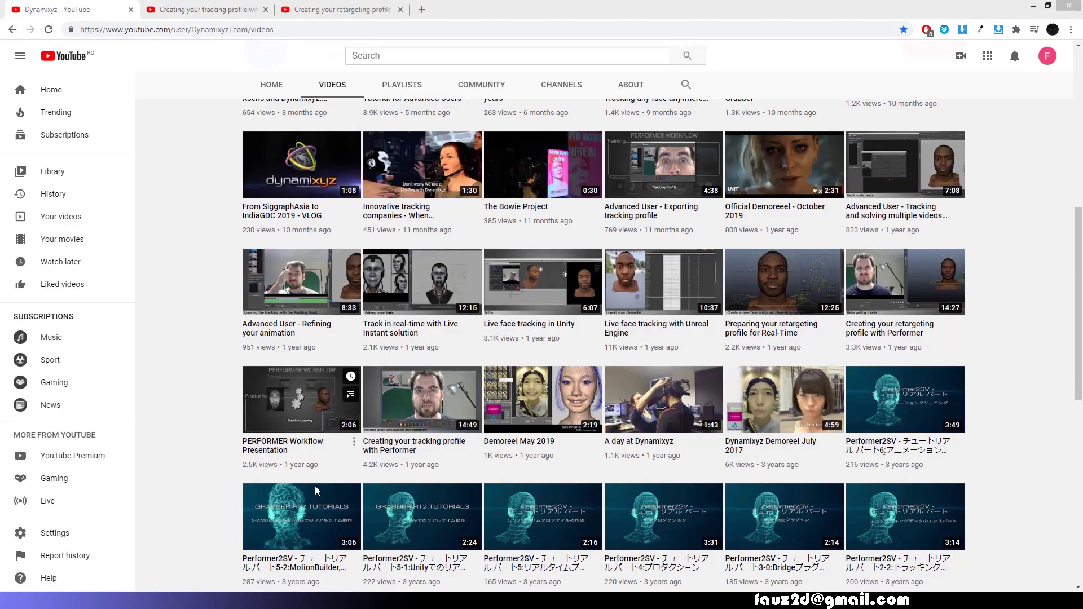
Switch to File Explorer and view the pose pictures in the Reference Images folder of Dynamixyz to Daz pipeline.
{"action": "left_click", "coordinate": [248, 599]}
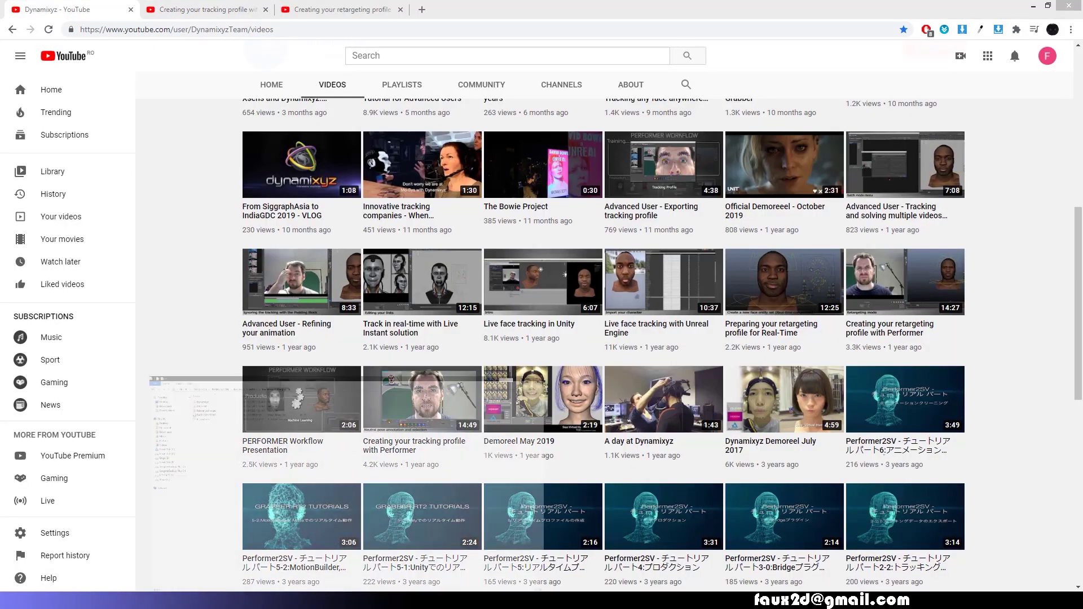
{"action": "double_click", "coordinate": [167, 97]}
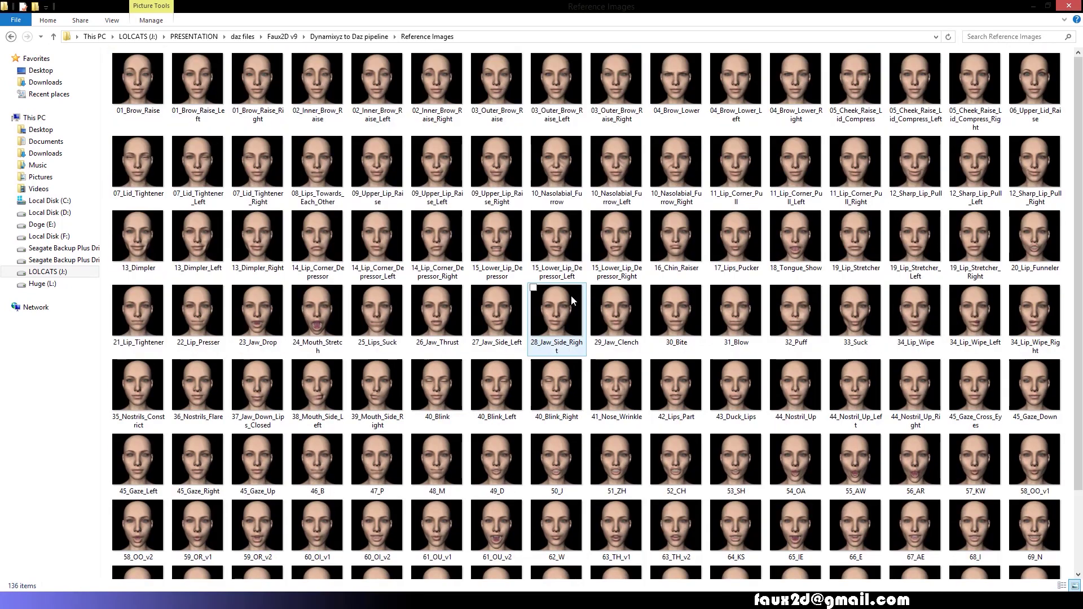
{"action": "left_click", "coordinate": [356, 37]}
{"action": "left_click", "coordinate": [424, 219]}
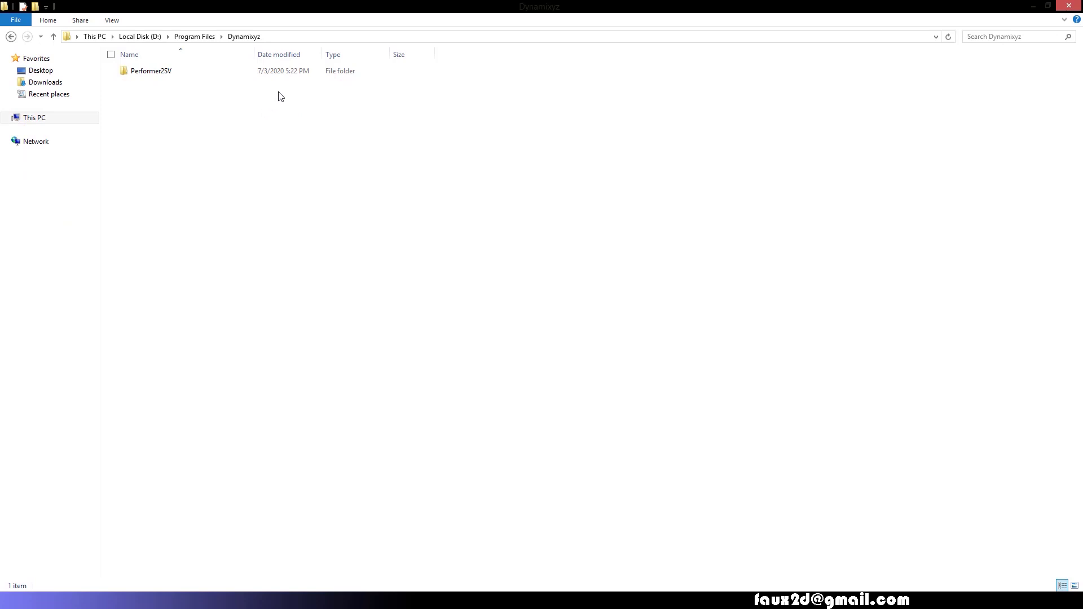
Open the Performer2SV\Data\ROM folder inside D:\Program Files\Dynamixyz.
{"action": "double_click", "coordinate": [138, 71]}
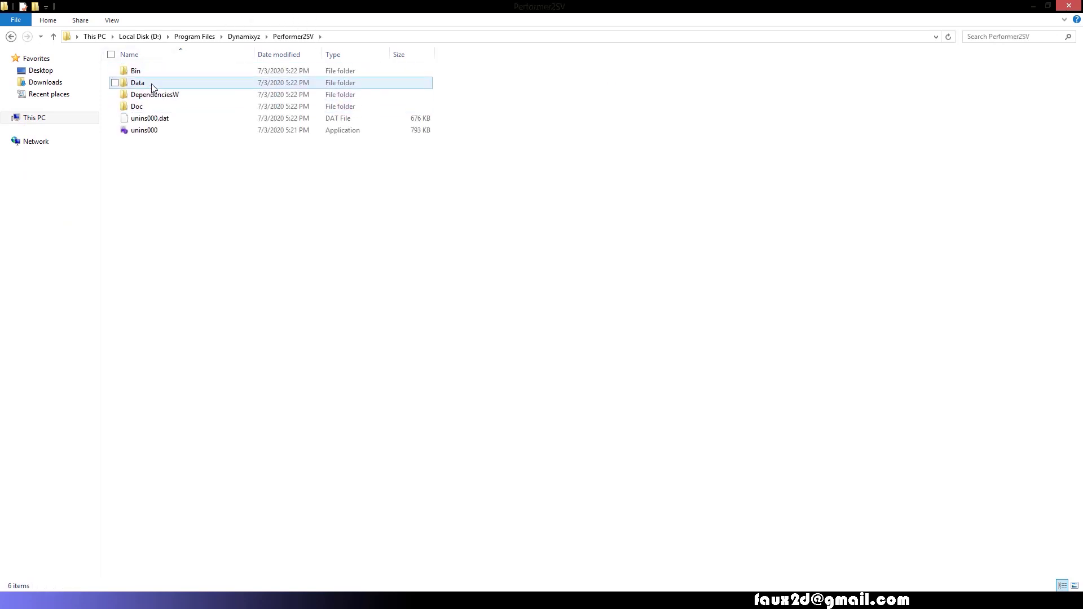
{"action": "double_click", "coordinate": [146, 85]}
{"action": "double_click", "coordinate": [156, 147]}
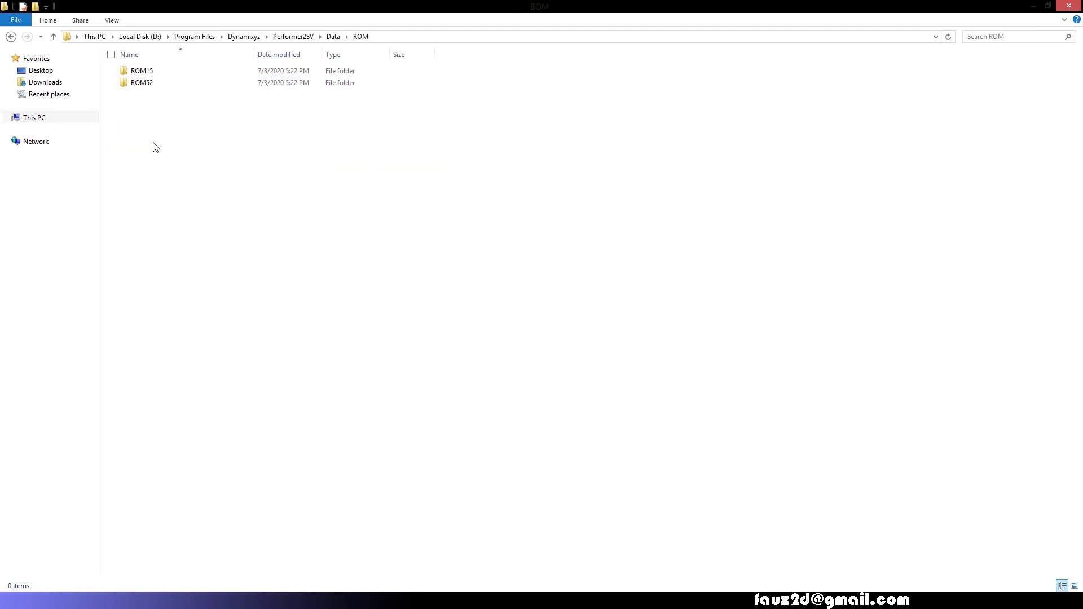
Copy the Genesis8_DAZ folder from the pipeline's ROM folder into Performer2SV's installed Data\ROM folder.
{"action": "left_click", "coordinate": [252, 600]}
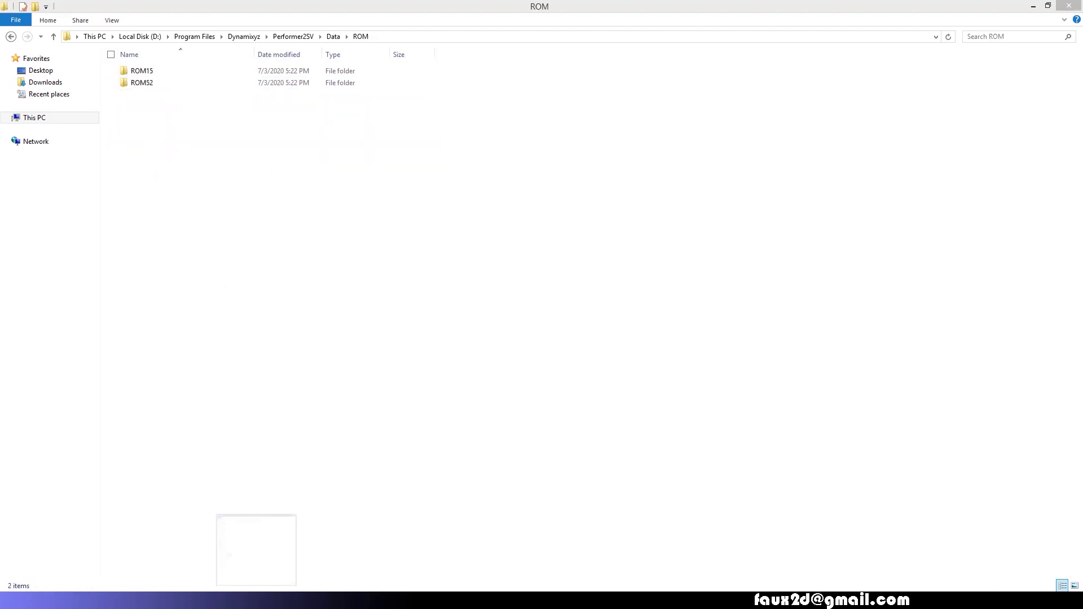
{"action": "left_click", "coordinate": [252, 574]}
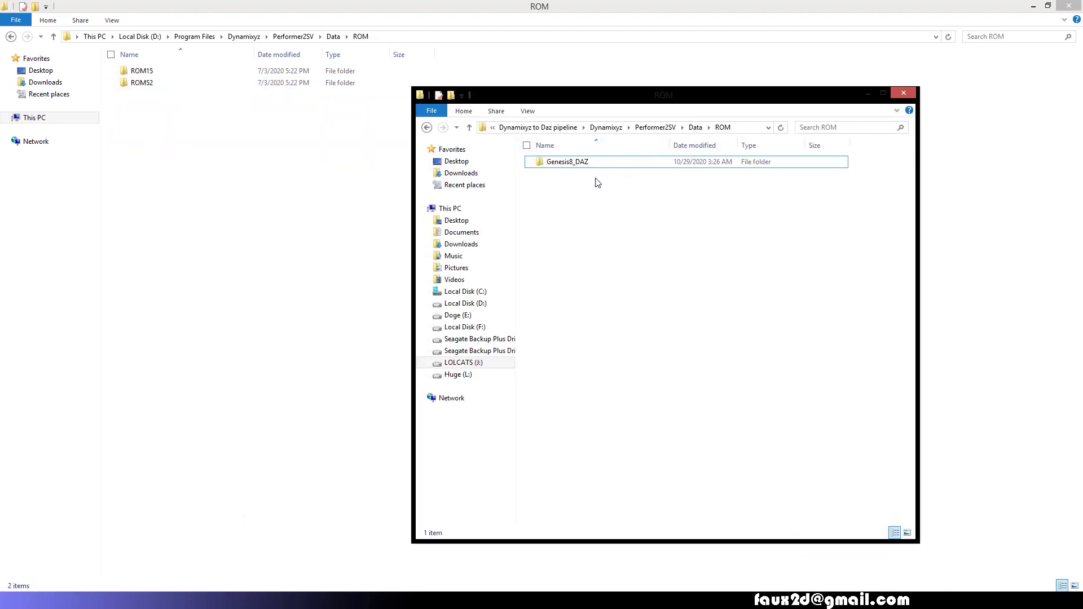
{"action": "right_click", "coordinate": [561, 162]}
{"action": "left_click", "coordinate": [592, 412]}
{"action": "right_click", "coordinate": [236, 123]}
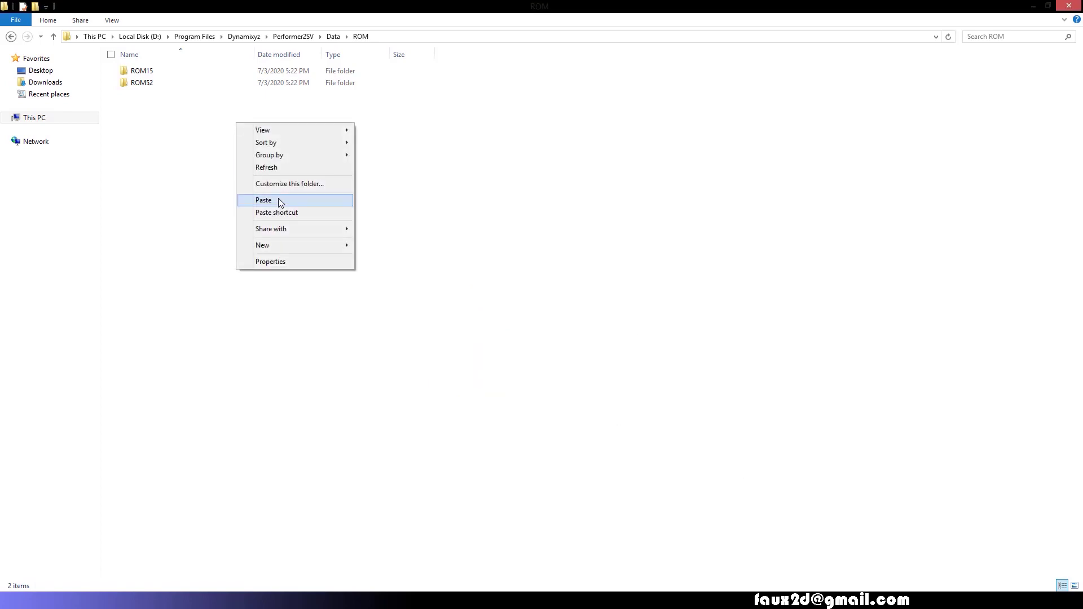
{"action": "left_click", "coordinate": [279, 200]}
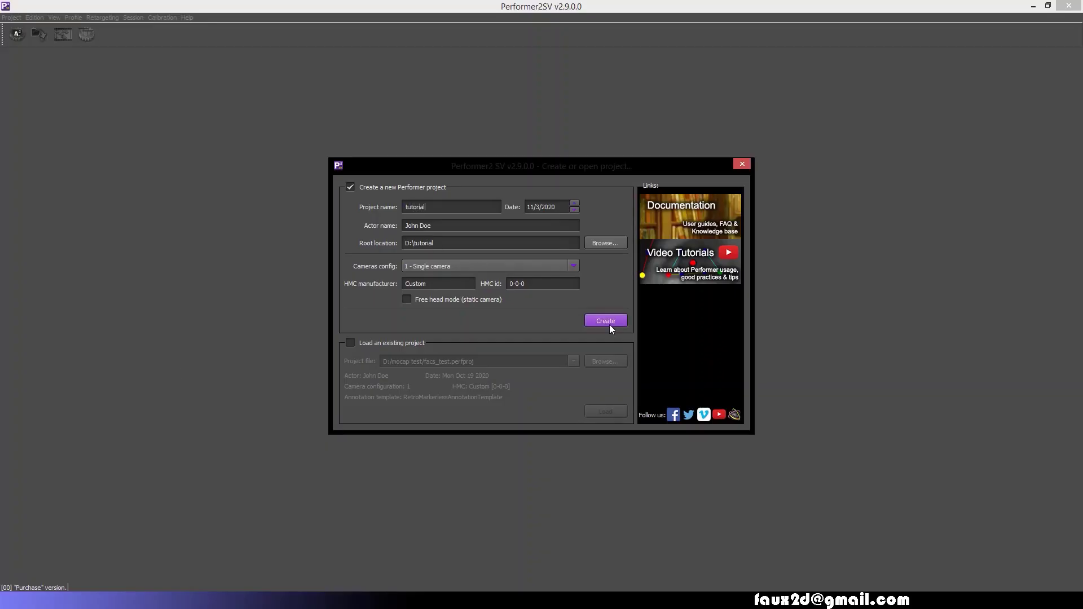
Create the Performer project "tutorial" and add a tracking session g8_male_demo from the video g8 male demo.mp4.
{"action": "left_click", "coordinate": [605, 321]}
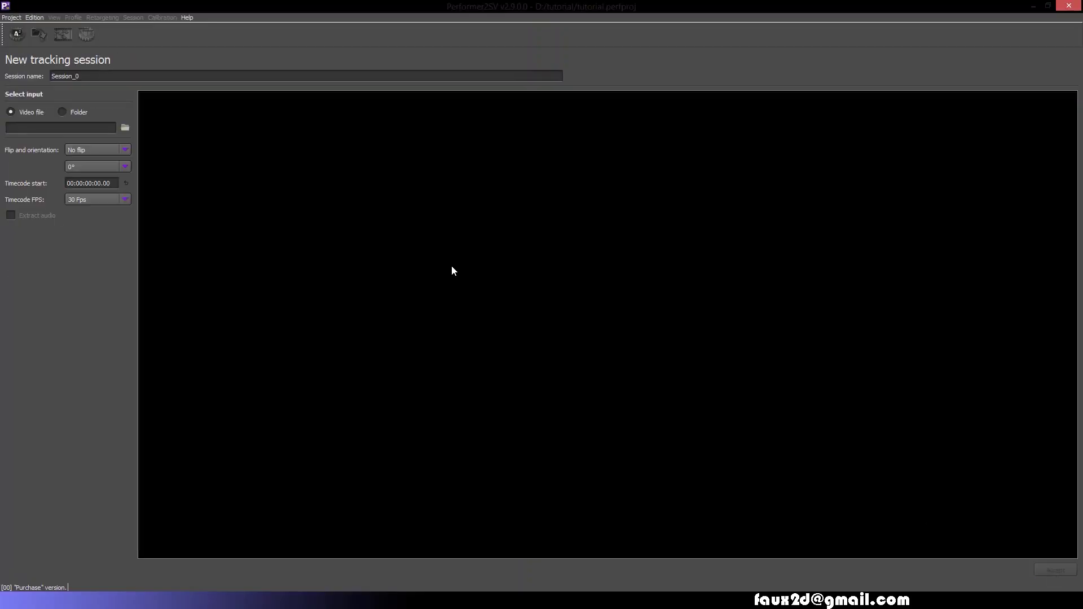
{"action": "left_click", "coordinate": [132, 129]}
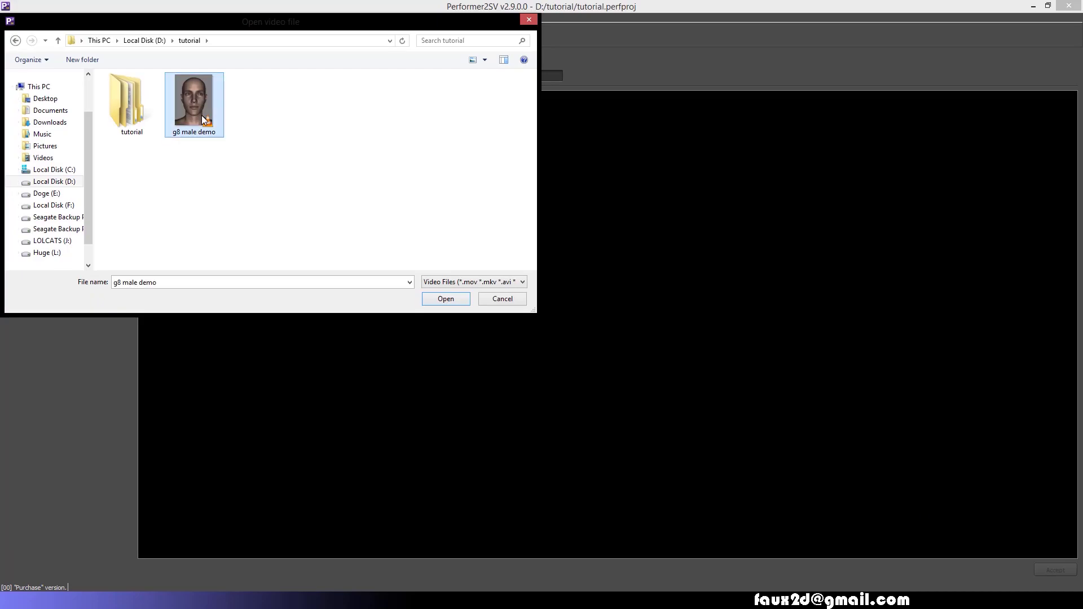
{"action": "left_click", "coordinate": [446, 299]}
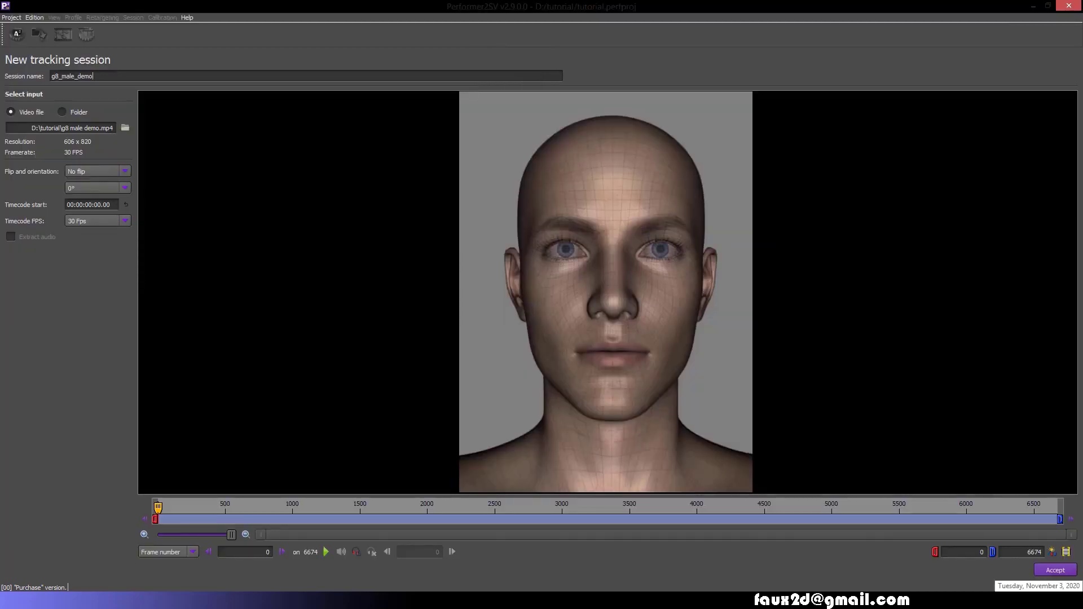
{"action": "left_click", "coordinate": [1054, 570]}
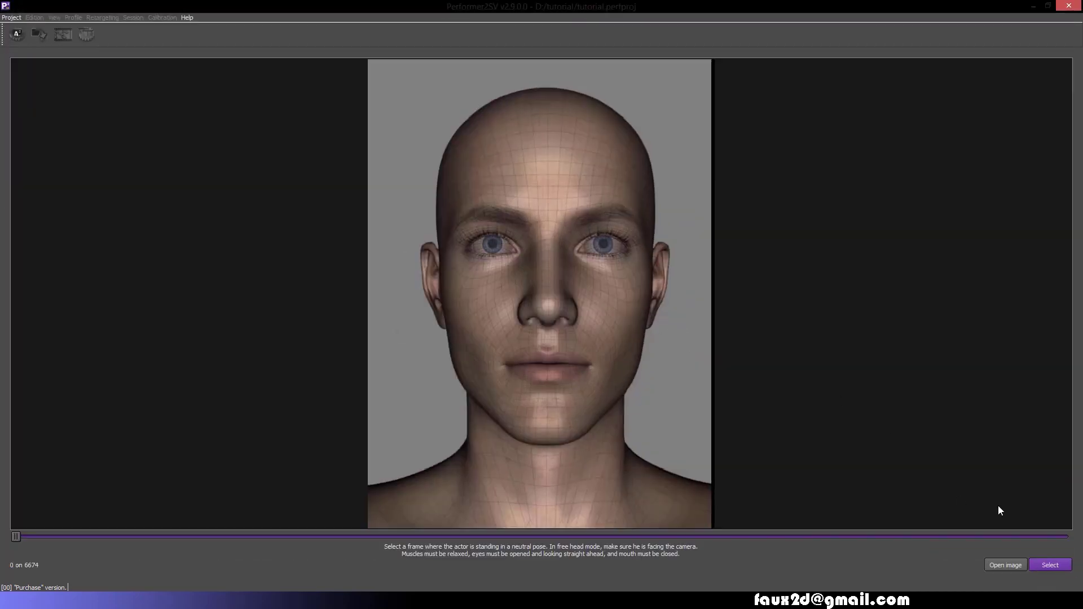
Use frame 0 as the neutral pose and set up NewPosesSet in Guided ROM mode with Genesis8_DAZ.
{"action": "left_click", "coordinate": [1051, 564]}
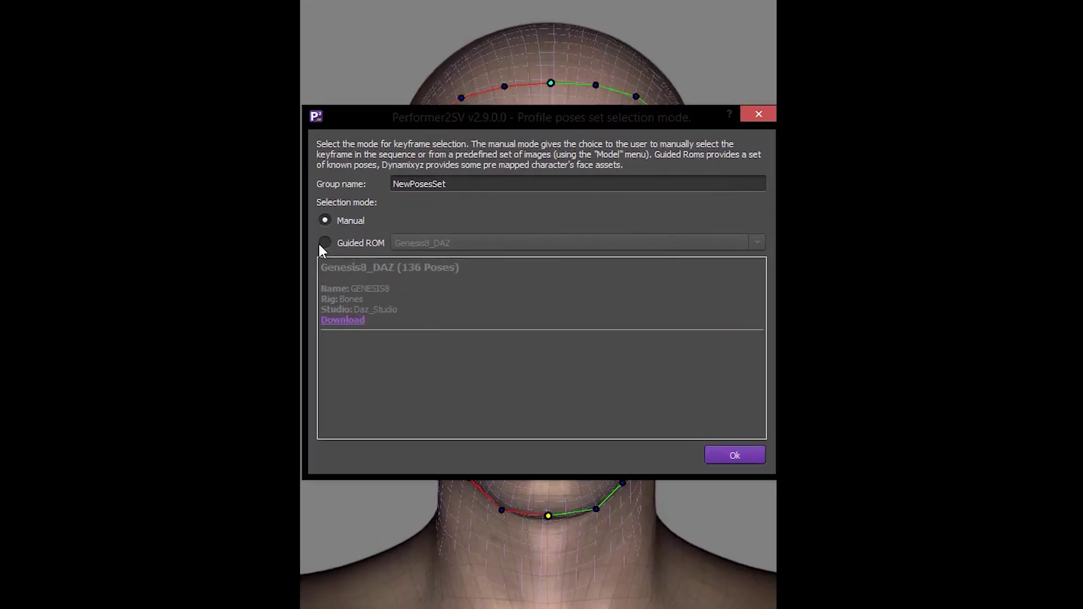
{"action": "left_click", "coordinate": [388, 261]}
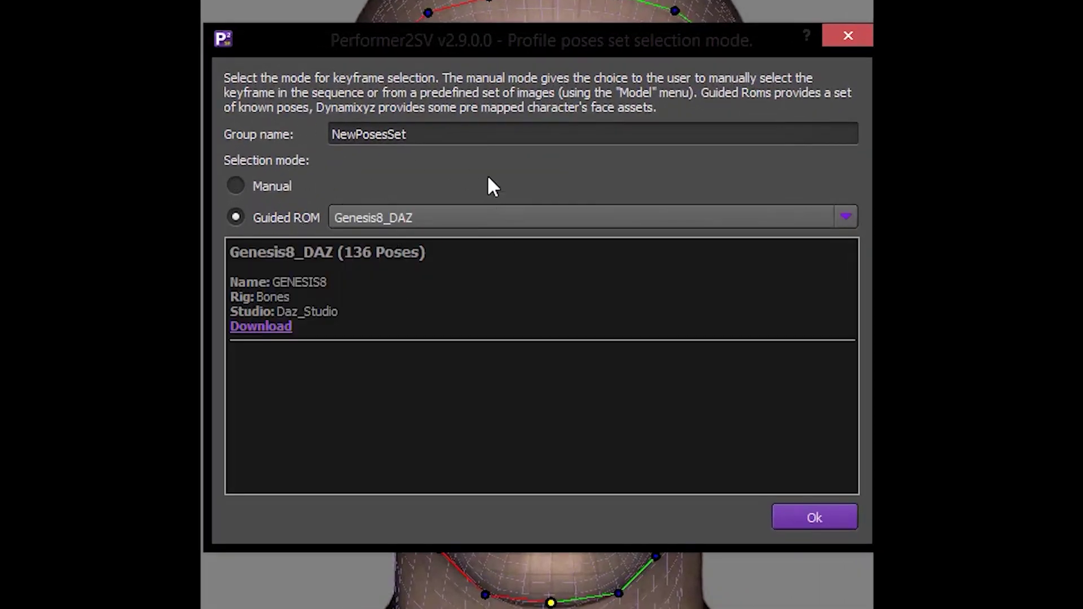
{"action": "left_click", "coordinate": [812, 514]}
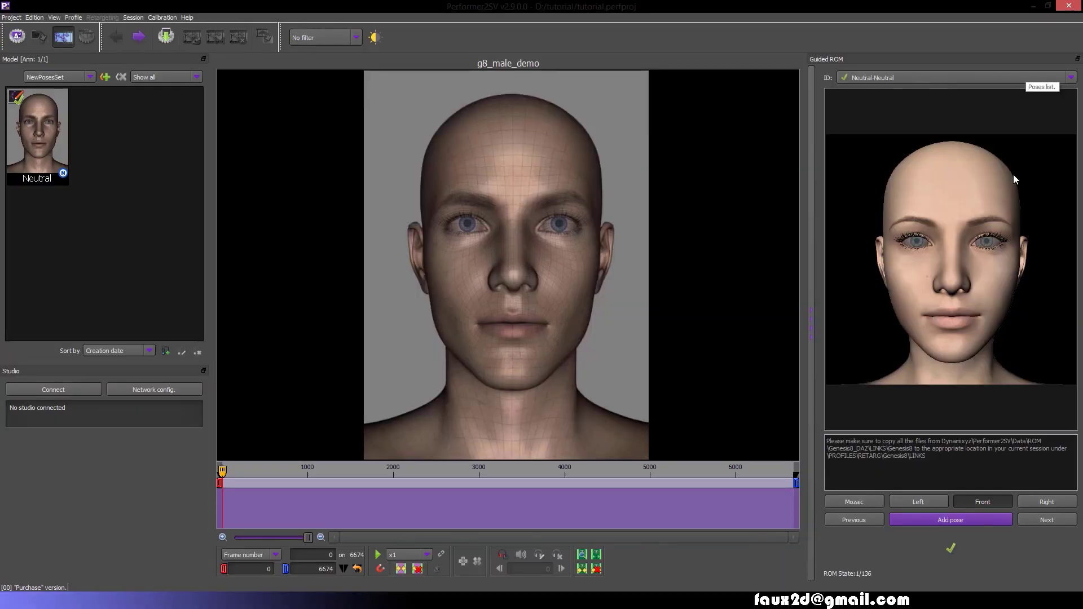
Add the 01_Brow_Raise, 02_Inner_Brow_Raise and 04_Brow_Lower poses from matching video frames to the poses set.
{"action": "scroll", "coordinate": [1025, 78], "scroll_direction": "down", "scroll_amount": 1}
{"action": "left_click", "coordinate": [950, 519]}
{"action": "mouse_move", "coordinate": [238, 475]}
{"action": "left_mouse_down"}
{"action": "mouse_move", "coordinate": [267, 477]}
{"action": "mouse_move", "coordinate": [254, 473]}
{"action": "left_mouse_up"}
{"action": "left_click", "coordinate": [610, 353]}
{"action": "left_click", "coordinate": [1046, 520]}
{"action": "left_click", "coordinate": [950, 520]}
{"action": "left_click", "coordinate": [610, 354]}
{"action": "left_click", "coordinate": [1046, 519]}
{"action": "left_click", "coordinate": [1046, 519]}
{"action": "left_click", "coordinate": [982, 520]}
{"action": "left_click", "coordinate": [610, 354]}
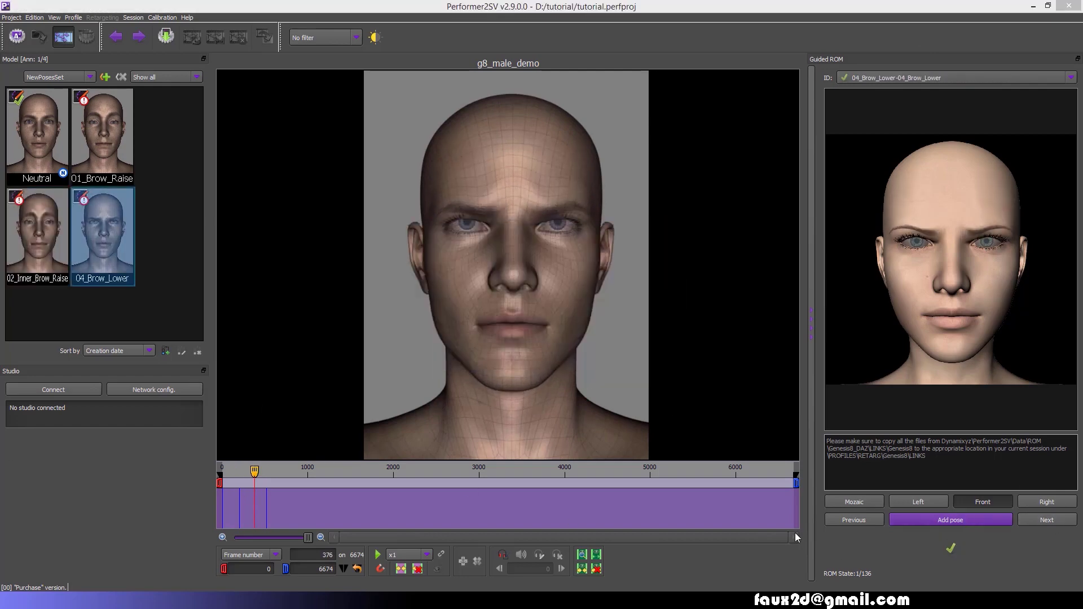
Find the raised-eyelid frame in the video and add it as the 06_Upper_Lid_Raise pose.
{"action": "mouse_move", "coordinate": [254, 472]}
{"action": "left_mouse_down"}
{"action": "mouse_move", "coordinate": [387, 472]}
{"action": "mouse_move", "coordinate": [249, 456]}
{"action": "mouse_move", "coordinate": [280, 458]}
{"action": "left_mouse_up"}
{"action": "left_click", "coordinate": [1045, 520]}
{"action": "left_click", "coordinate": [1046, 519]}
{"action": "left_click", "coordinate": [856, 520]}
{"action": "left_click", "coordinate": [950, 520]}
{"action": "left_click", "coordinate": [610, 354]}
Add the left, right and full 09_Upper_Lip_Raise poses from their matching video frames.
{"action": "left_click", "coordinate": [1036, 519]}
{"action": "left_click", "coordinate": [949, 520]}
{"action": "left_click", "coordinate": [607, 352]}
{"action": "left_click", "coordinate": [1046, 520]}
{"action": "left_click", "coordinate": [950, 520]}
{"action": "left_click", "coordinate": [611, 354]}
{"action": "left_click", "coordinate": [1040, 522]}
{"action": "key", "text": "a"}
{"action": "key", "text": "Return"}
Add the narrowed-eyes expression at frame 712 to the poses set under its matching guided pose.
{"action": "left_click", "coordinate": [852, 519]}
{"action": "left_click", "coordinate": [851, 520]}
{"action": "left_click", "coordinate": [852, 519]}
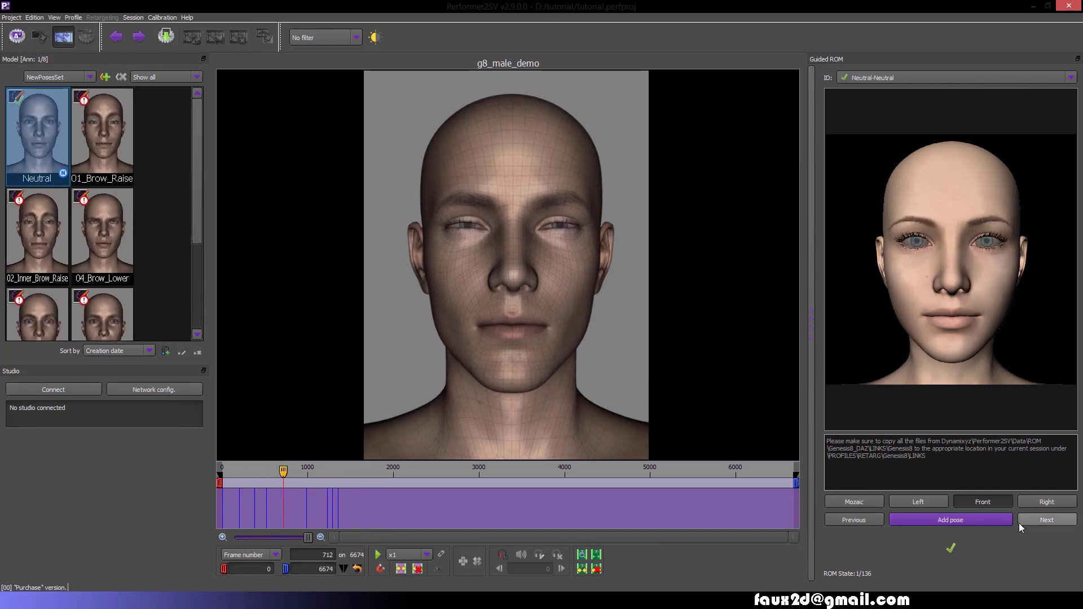
{"action": "left_click", "coordinate": [1028, 522]}
{"action": "left_click", "coordinate": [1033, 523]}
{"action": "left_click", "coordinate": [1033, 522]}
{"action": "left_click", "coordinate": [950, 519]}
{"action": "left_click", "coordinate": [607, 353]}
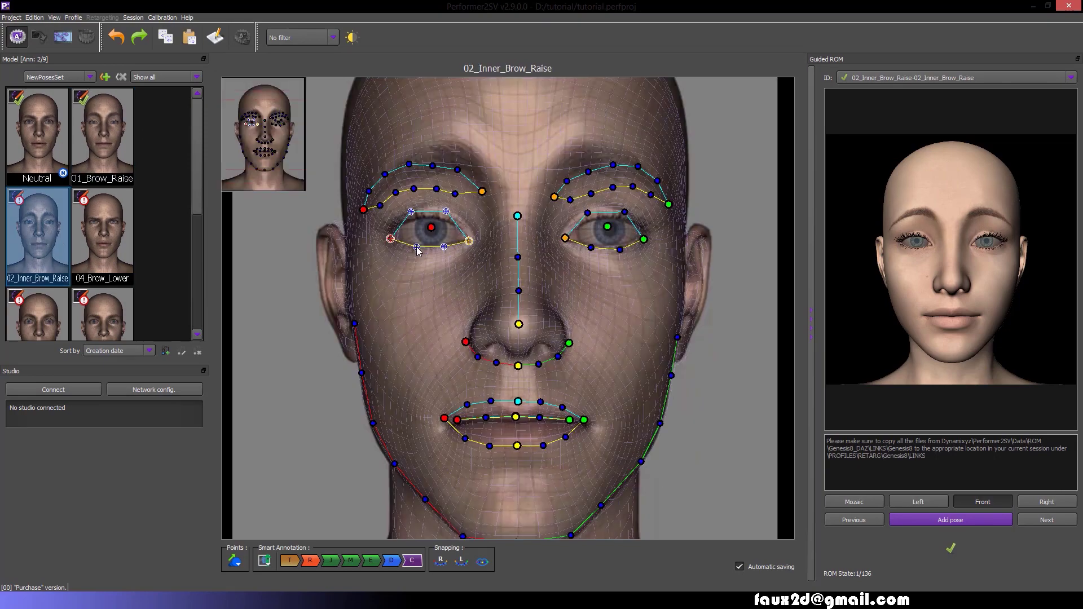
Raise the annotation points of both eyebrows to fit the 02_Inner_Brow_Raise pose.
{"action": "left_click_drag", "start_coordinate": [432, 166], "coordinate": [440, 140]}
{"action": "left_click_drag", "start_coordinate": [455, 194], "coordinate": [467, 174]}
{"action": "left_click_drag", "start_coordinate": [613, 165], "coordinate": [615, 146]}
{"action": "left_click_drag", "start_coordinate": [590, 194], "coordinate": [588, 173]}
{"action": "scroll", "coordinate": [503, 387], "scroll_direction": "down", "scroll_amount": 1}
Adjust the eyebrow annotation points to fit the 04_Brow_Lower pose.
{"action": "left_click", "coordinate": [104, 239]}
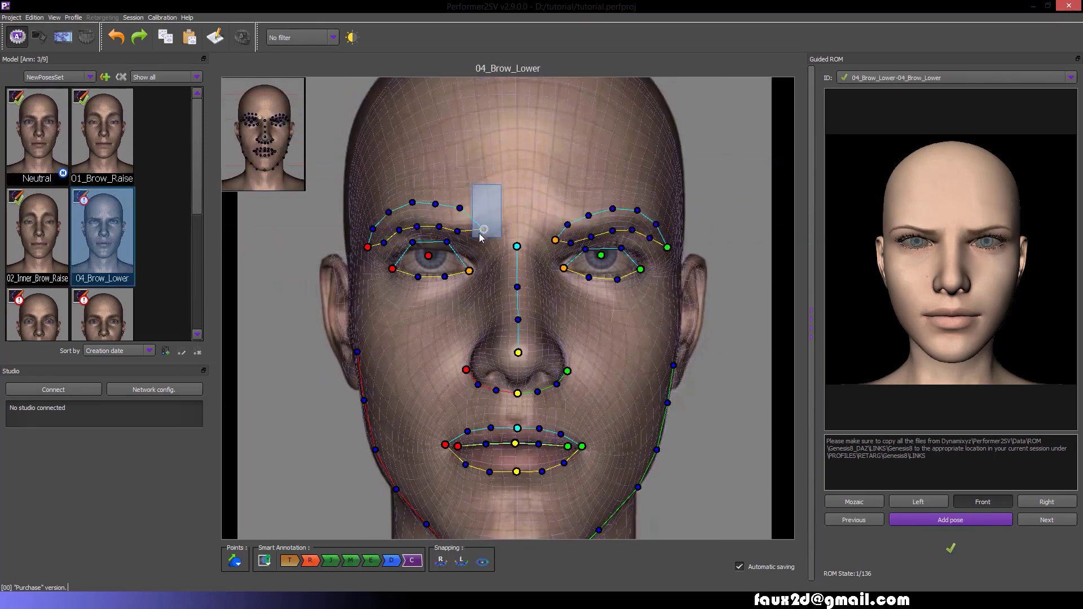
{"action": "scroll", "coordinate": [508, 309], "scroll_direction": "down", "scroll_amount": 3}
{"action": "scroll", "coordinate": [102, 215], "scroll_direction": "down", "scroll_amount": 3}
Correct the lip and eyelid annotation points on the following poses in the set.
{"action": "left_click", "coordinate": [37, 191]}
{"action": "scroll", "coordinate": [518, 395], "scroll_direction": "up", "scroll_amount": 1}
{"action": "left_click_drag", "start_coordinate": [517, 421], "coordinate": [518, 417]}
{"action": "left_click", "coordinate": [102, 191]}
{"action": "scroll", "coordinate": [517, 394], "scroll_direction": "up", "scroll_amount": 2}
{"action": "left_click", "coordinate": [37, 290]}
{"action": "mouse_move", "coordinate": [452, 250]}
{"action": "left_mouse_down"}
{"action": "mouse_move", "coordinate": [452, 261]}
{"action": "mouse_move", "coordinate": [431, 228]}
{"action": "left_mouse_up"}
{"action": "left_click", "coordinate": [64, 37]}
{"action": "scroll", "coordinate": [124, 289], "scroll_direction": "up", "scroll_amount": 5}
Go back through the pose thumbnails and fine-tune the remaining eye and mouth annotation points.
{"action": "double_click", "coordinate": [61, 173]}
{"action": "left_click", "coordinate": [37, 310]}
{"action": "scroll", "coordinate": [517, 302], "scroll_direction": "up", "scroll_amount": 2}
{"action": "left_click", "coordinate": [102, 291]}
{"action": "left_click_drag", "start_coordinate": [591, 251], "coordinate": [591, 247]}
{"action": "left_click", "coordinate": [558, 418]}
{"action": "scroll", "coordinate": [102, 236], "scroll_direction": "down", "scroll_amount": 3}
Raise the lip annotation points on the 09_Upper_Lip_Raise_Left pose and train the tracking model.
{"action": "left_click", "coordinate": [37, 194]}
{"action": "left_click", "coordinate": [102, 112]}
{"action": "left_click_drag", "start_coordinate": [564, 404], "coordinate": [574, 393]}
{"action": "left_click_drag", "start_coordinate": [543, 398], "coordinate": [547, 387]}
{"action": "left_click_drag", "start_coordinate": [520, 398], "coordinate": [521, 394]}
{"action": "left_click", "coordinate": [242, 37]}
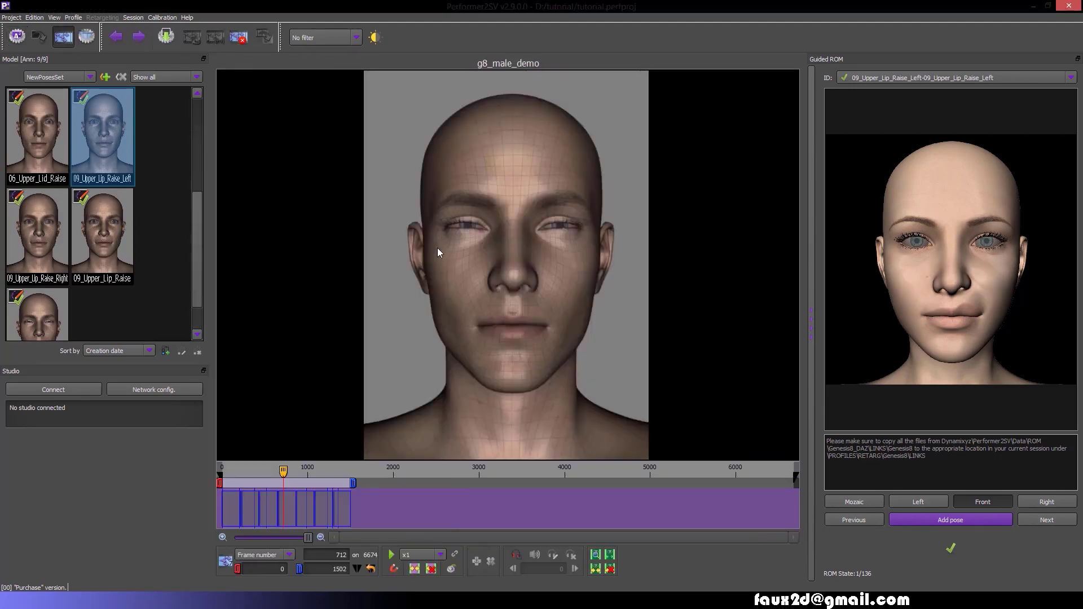
Return the session to its first frame, switch to Maya and open the scene FACE_CONTROLS.mb.
{"action": "left_click_drag", "start_coordinate": [290, 473], "coordinate": [228, 483]}
{"action": "key", "text": "alt+Tab"}
{"action": "left_click", "coordinate": [540, 29]}
{"action": "left_click", "coordinate": [567, 60]}
{"action": "double_click", "coordinate": [270, 206]}
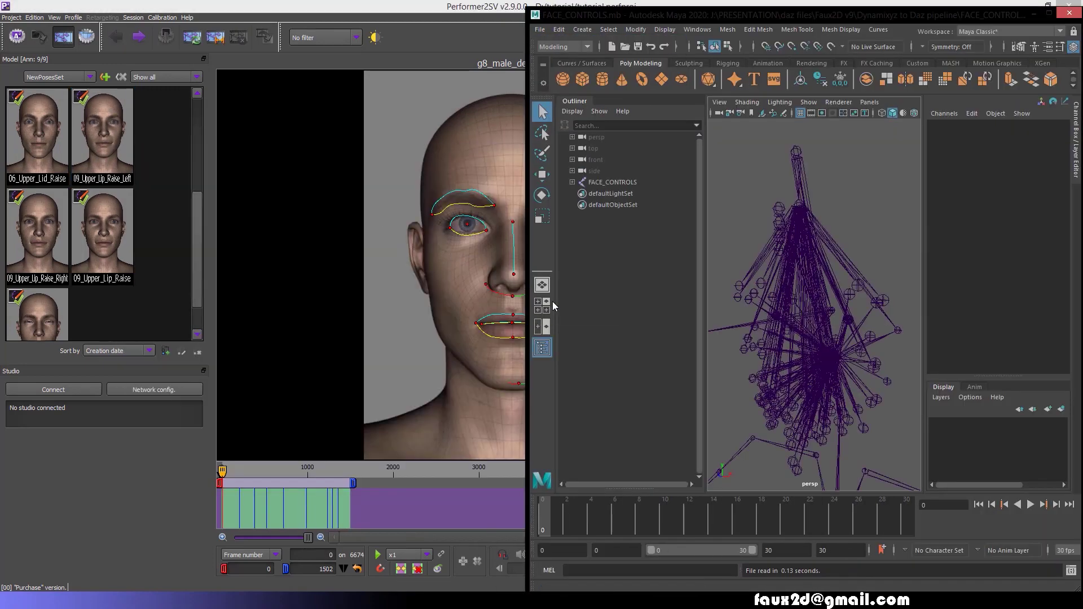
Launch the Dynamixyz Bridge with its MEL command in Maya and start its server on port 2364.
{"action": "left_click", "coordinate": [598, 571]}
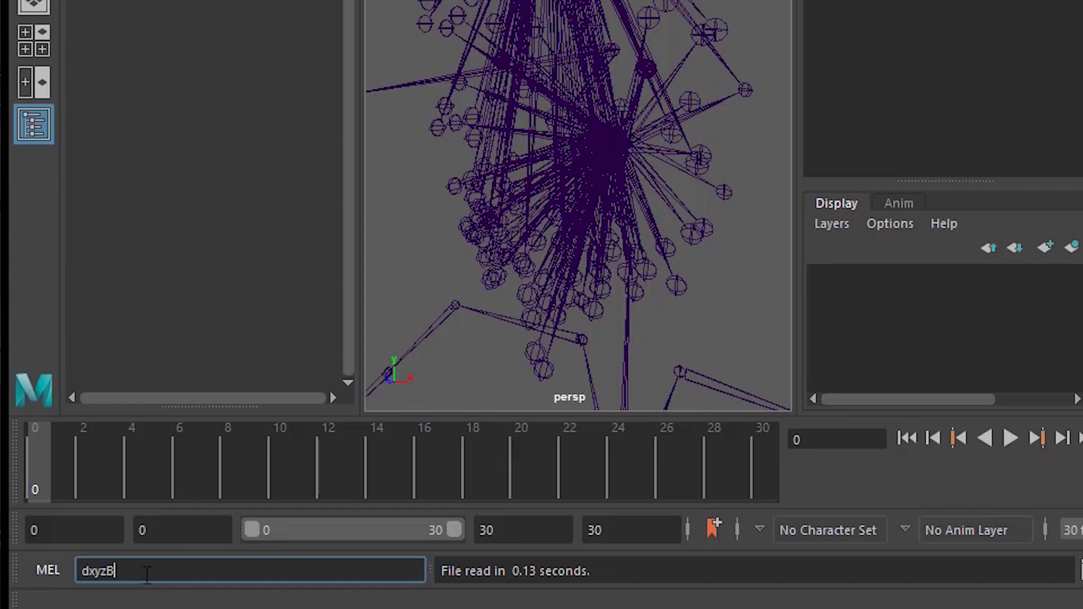
{"action": "key", "text": "Return"}
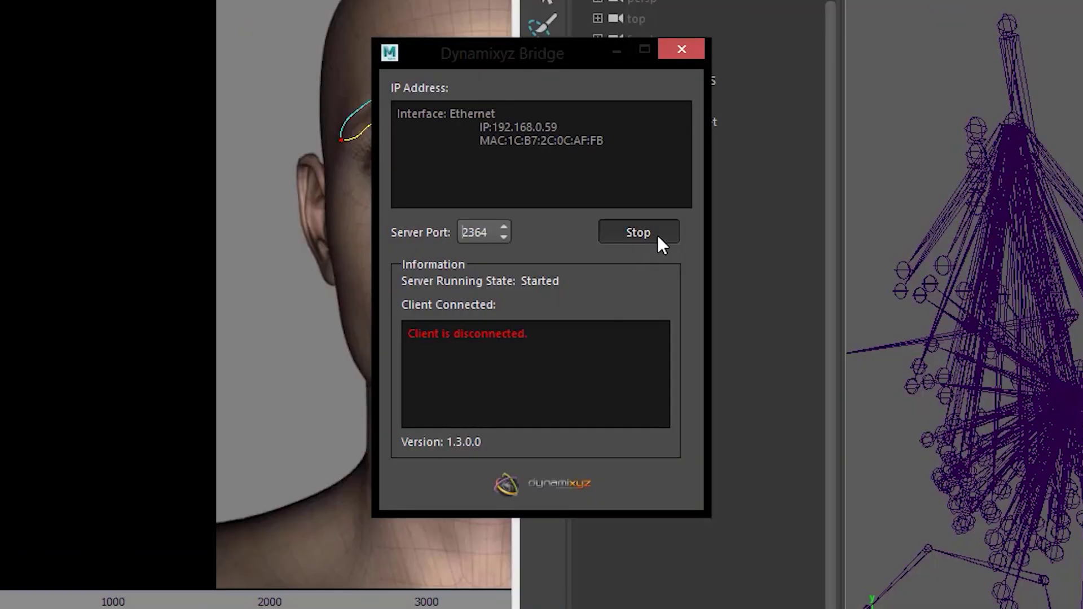
{"action": "left_click", "coordinate": [658, 235]}
{"action": "left_click", "coordinate": [649, 232]}
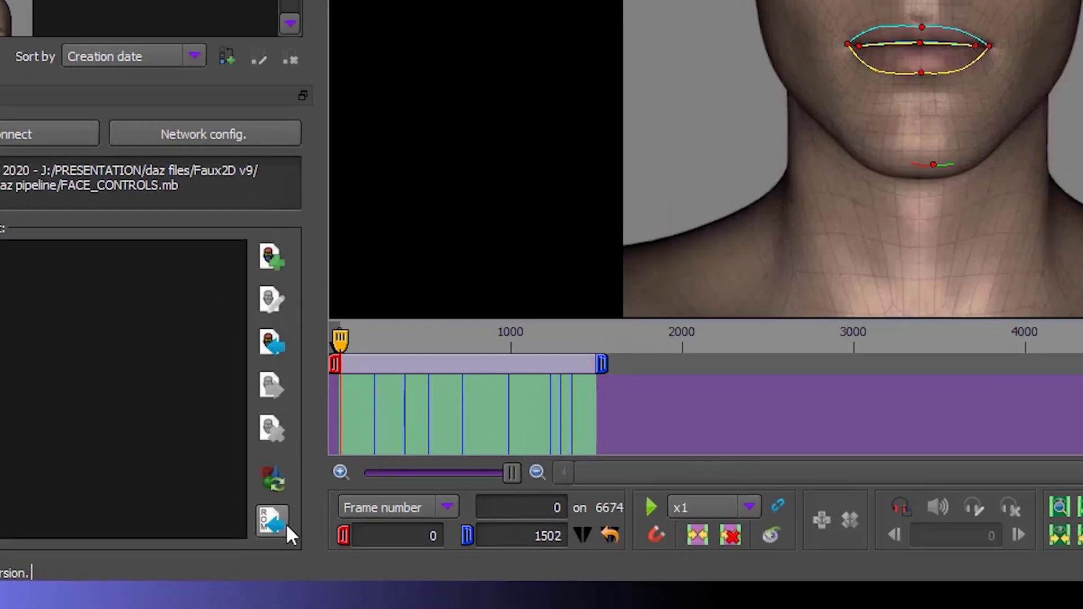
Import the Genesis8 guided ROM character into the connected Performer project.
{"action": "left_click", "coordinate": [188, 562]}
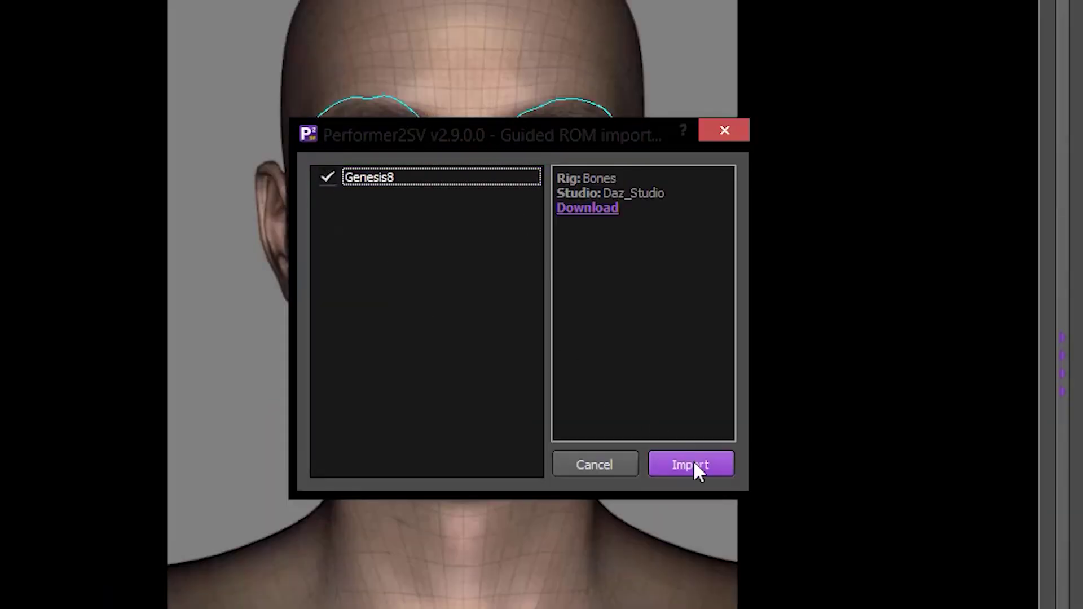
{"action": "left_click", "coordinate": [701, 471]}
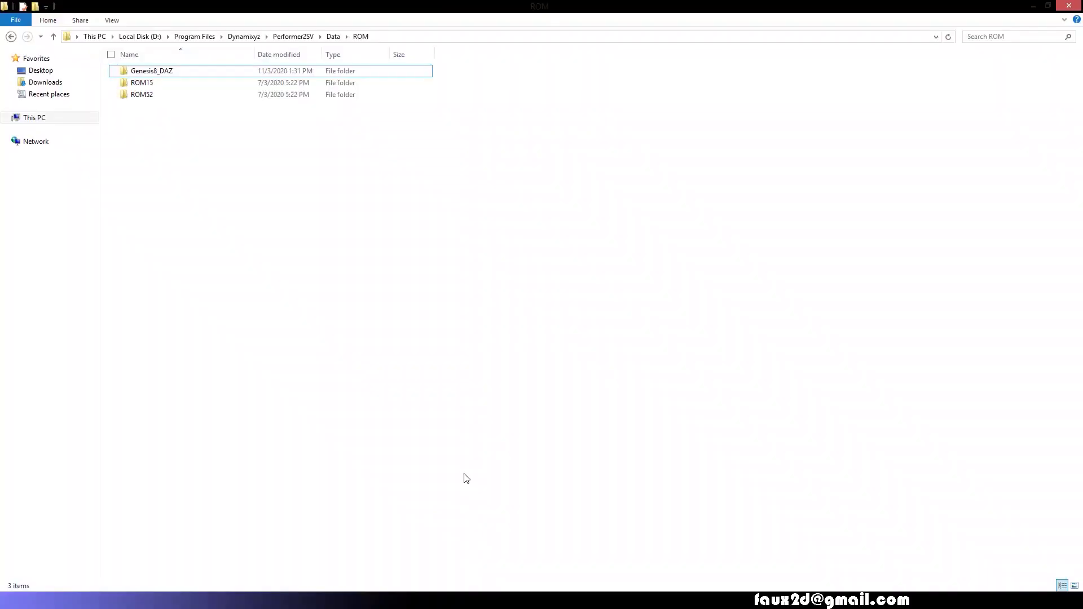
Select all the link files in the ROM's Genesis8_DAZ\LINKS\Genesis8 folder for copying.
{"action": "double_click", "coordinate": [160, 72]}
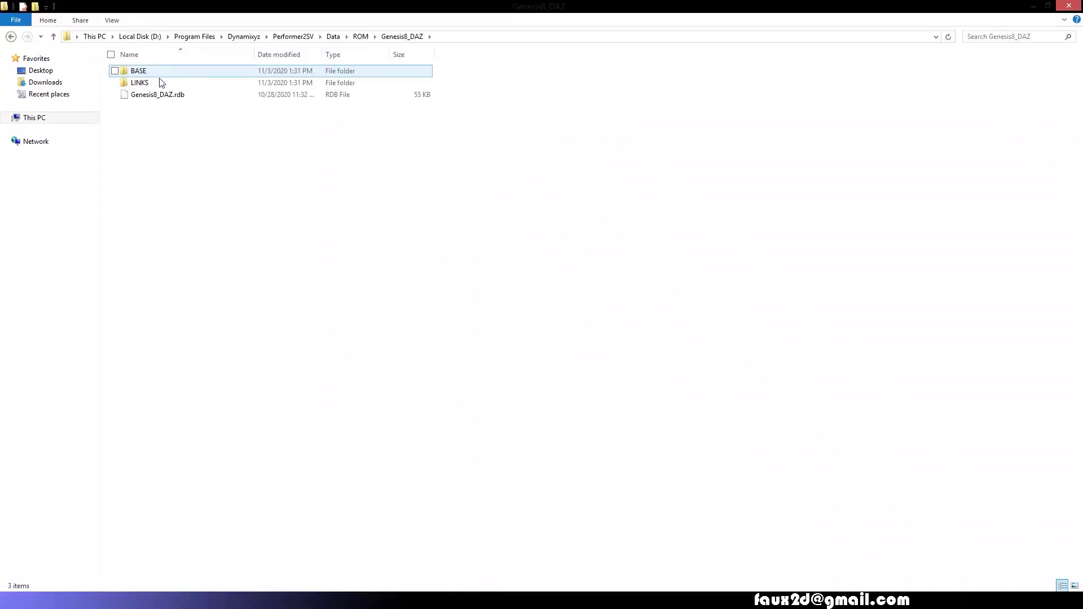
{"action": "double_click", "coordinate": [161, 82]}
{"action": "left_click", "coordinate": [159, 76]}
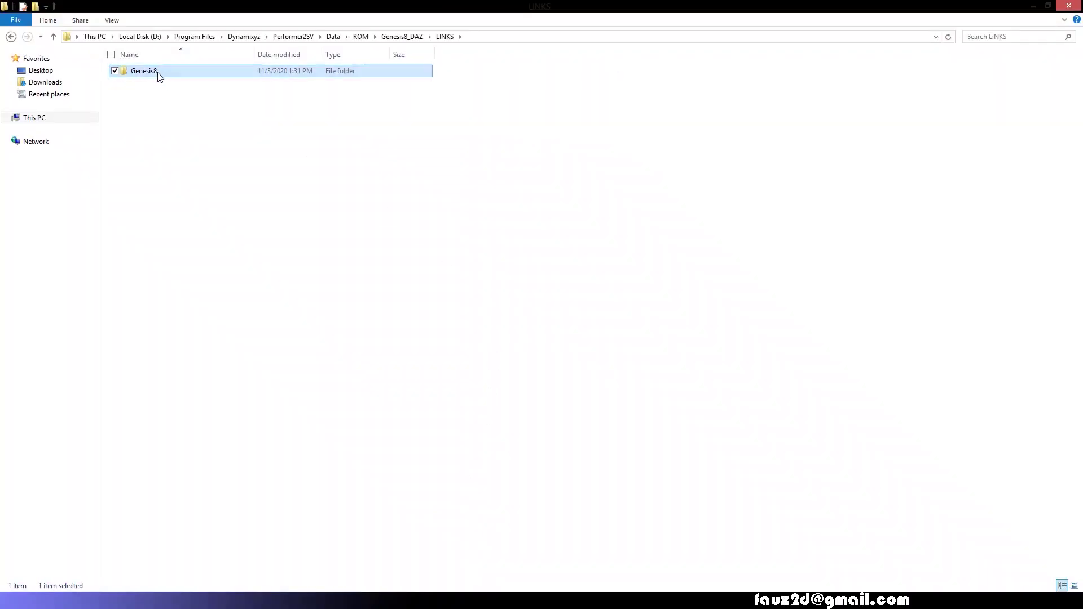
{"action": "double_click", "coordinate": [150, 71]}
{"action": "key", "text": "ctrl+a"}
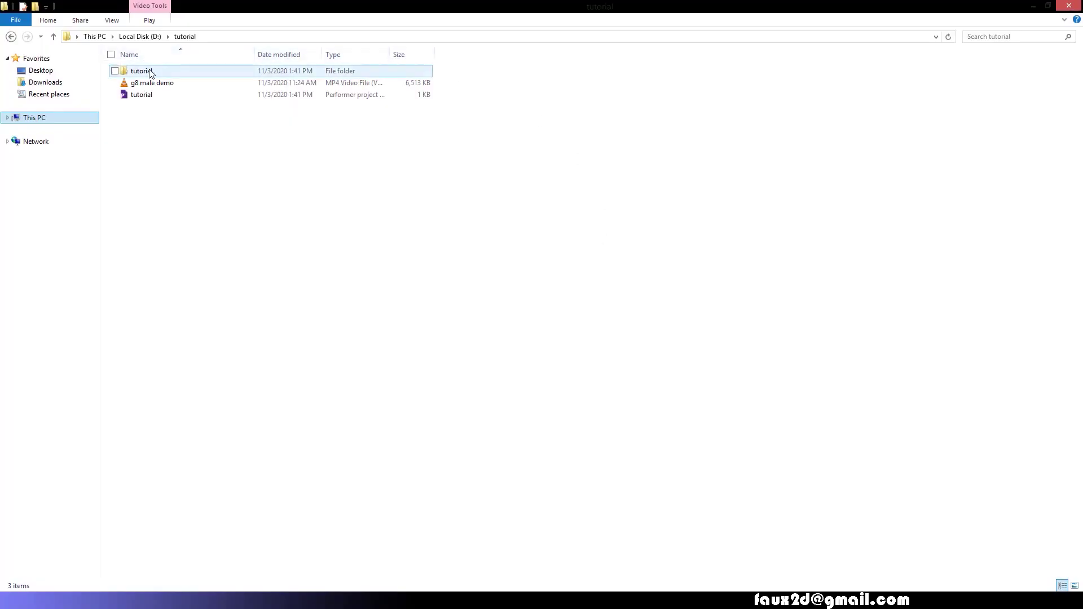
Paste the copied link files into the project's tutorial\PROFILES\RETARG\Genesis8\LINKS folder.
{"action": "double_click", "coordinate": [146, 72]}
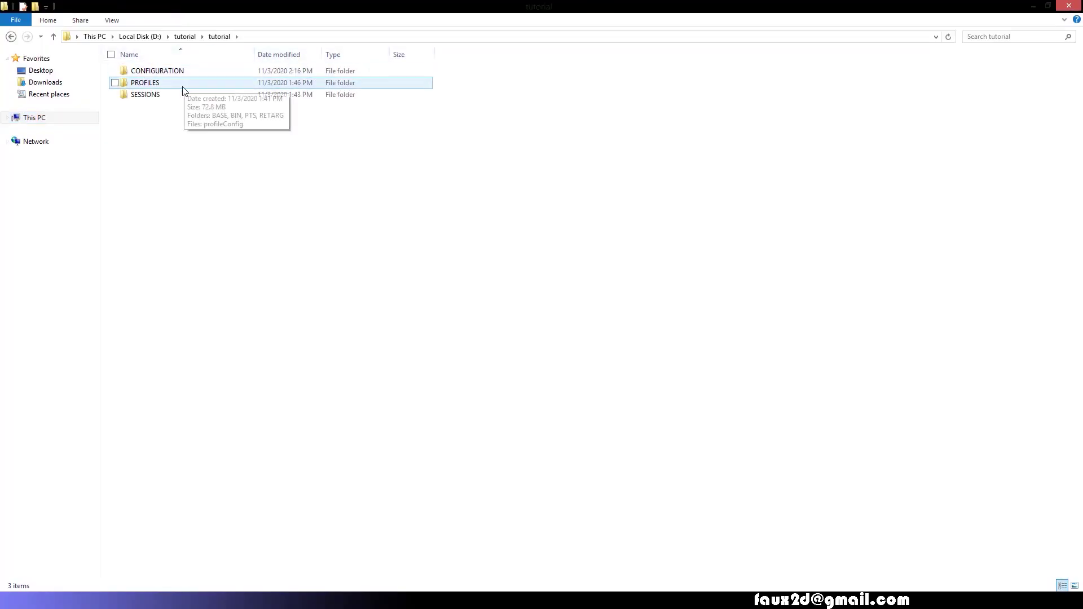
{"action": "double_click", "coordinate": [161, 84]}
{"action": "double_click", "coordinate": [145, 106]}
{"action": "double_click", "coordinate": [154, 76]}
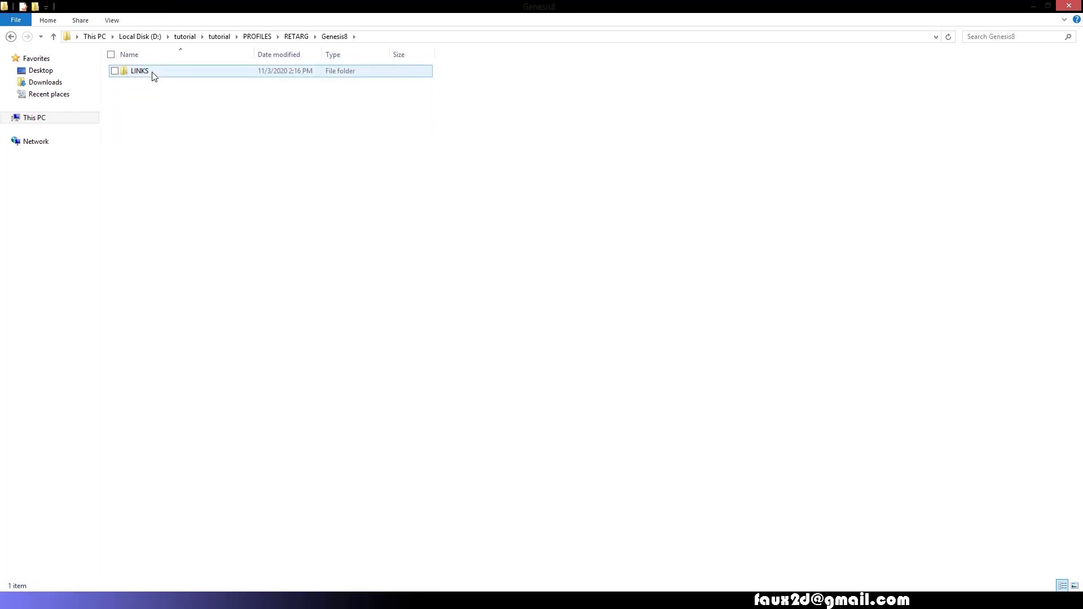
{"action": "double_click", "coordinate": [154, 76]}
{"action": "key", "text": "ctrl+v"}
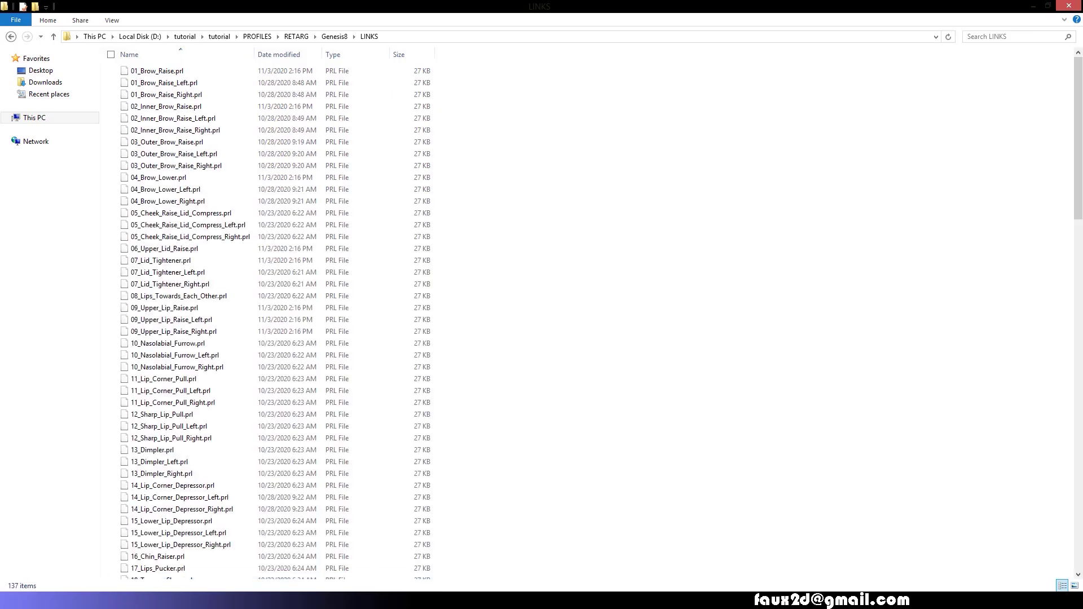
{"action": "left_click", "coordinate": [520, 216]}
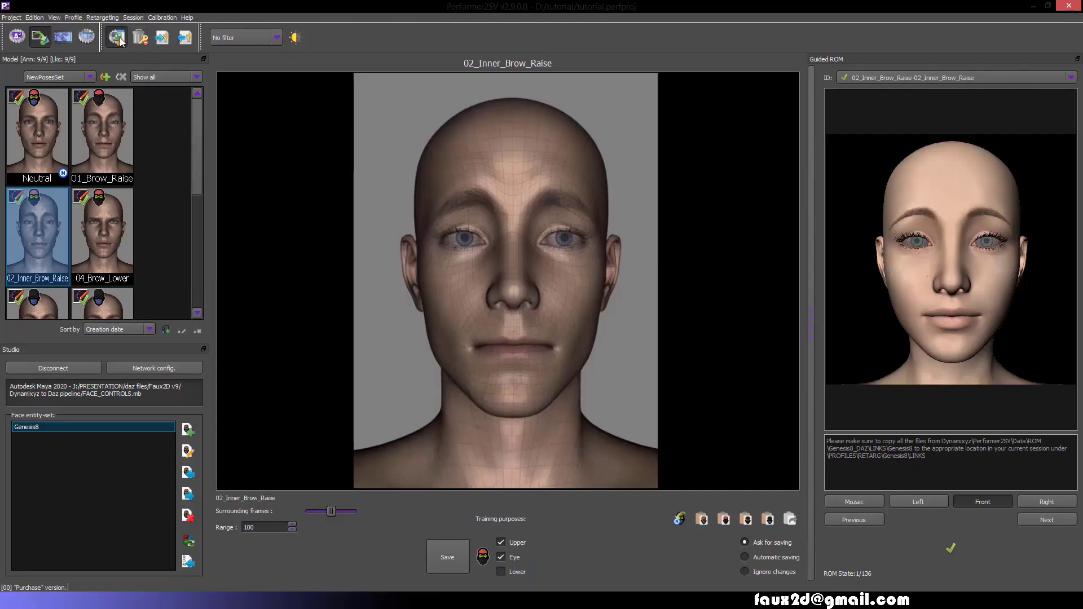
Build the retargeting profile in Performer2SV and solve frames 0 to 1502 of g8_male_demo to the connected Maya scene with curve simplification.
{"action": "left_click", "coordinate": [118, 38]}
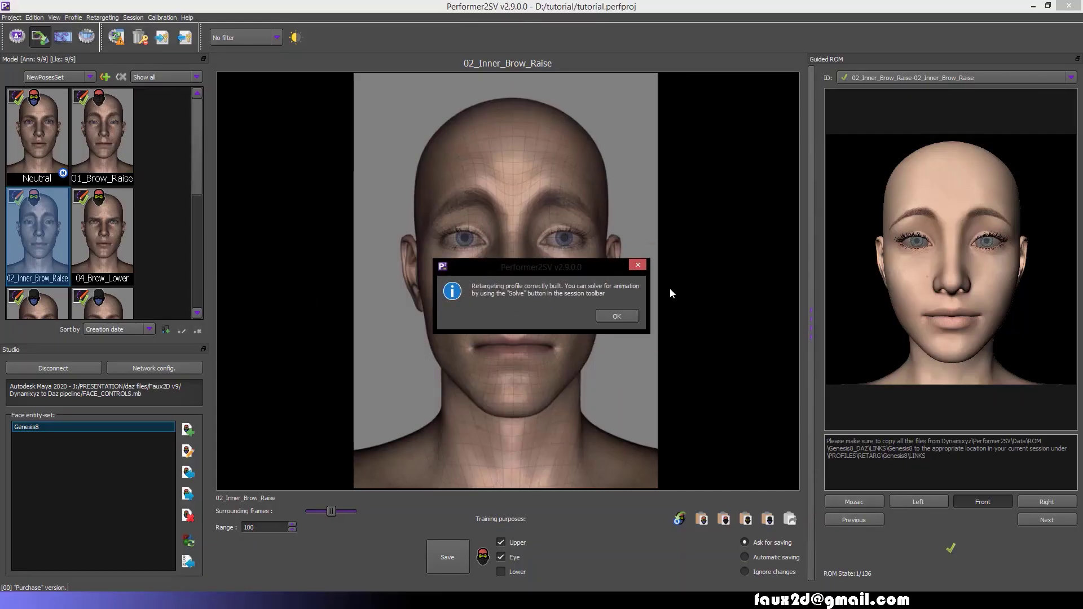
{"action": "left_click", "coordinate": [617, 316]}
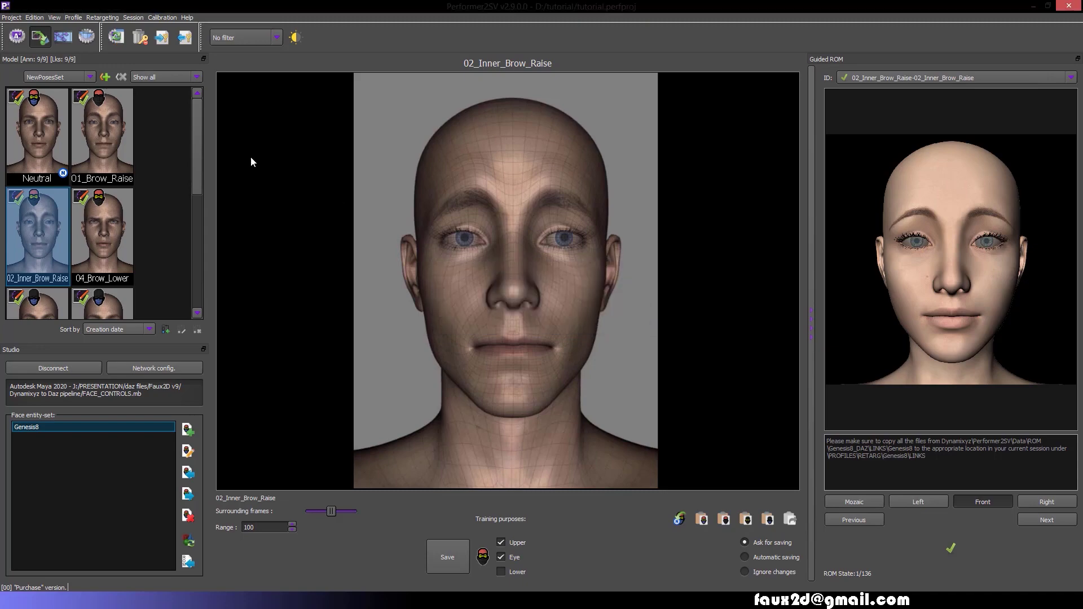
{"action": "left_click", "coordinate": [57, 41]}
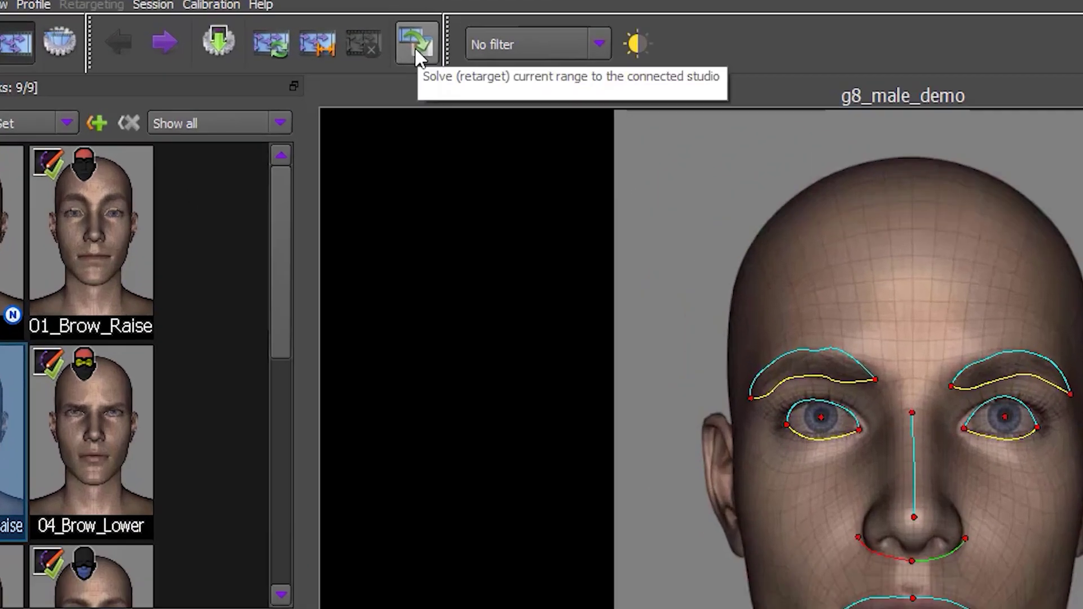
{"action": "left_click", "coordinate": [417, 51]}
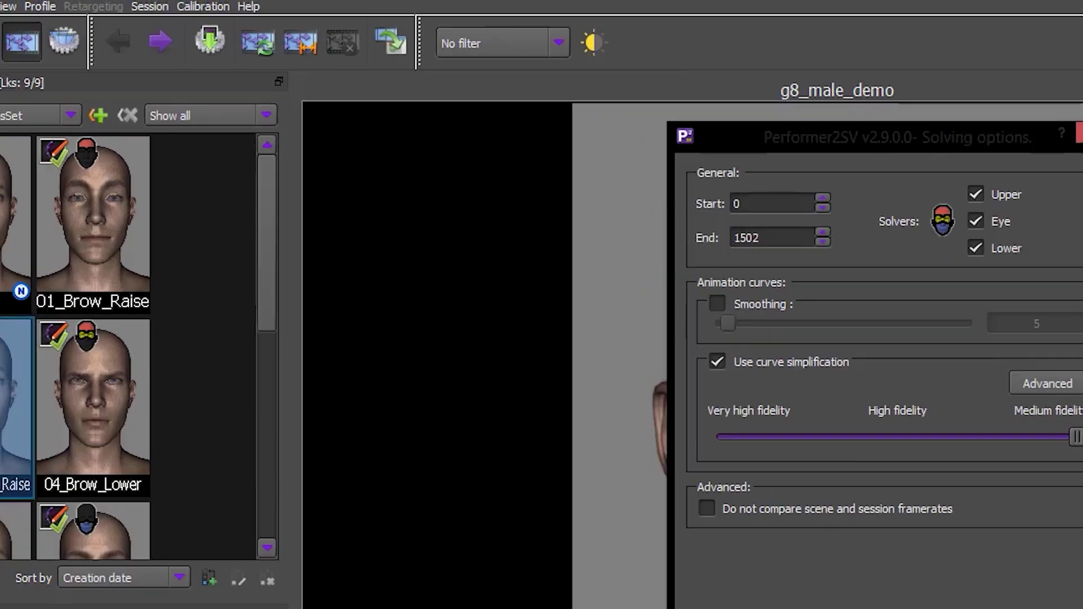
{"action": "left_click", "coordinate": [635, 495]}
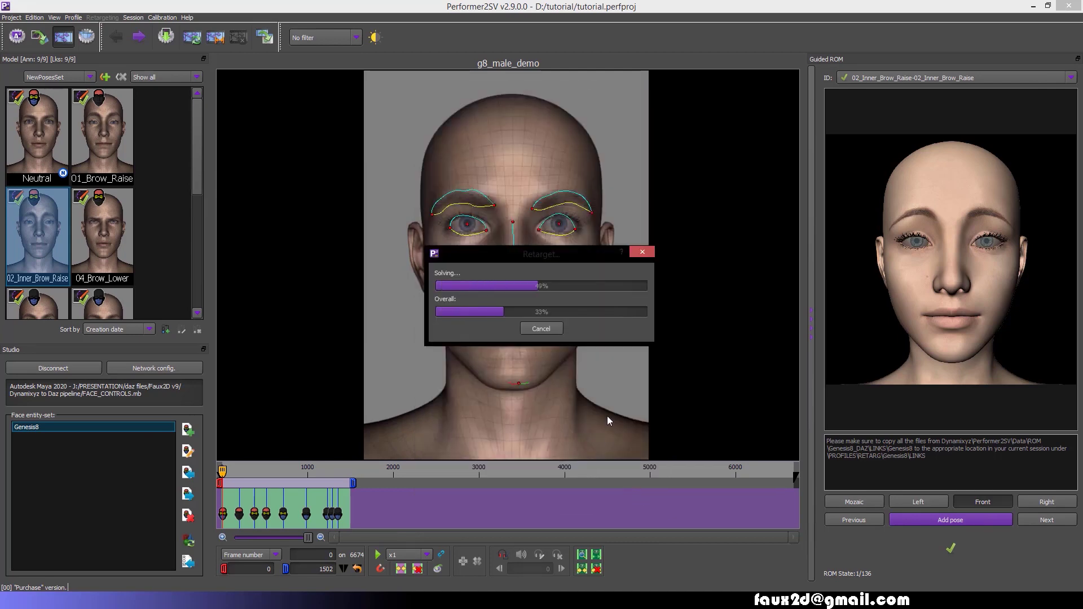
Switch to Maya and export the whole scene as tutorial.fbx in D:\tutorial, using the binary FBX 2014/2015 format.
{"action": "key", "text": "alt+Tab"}
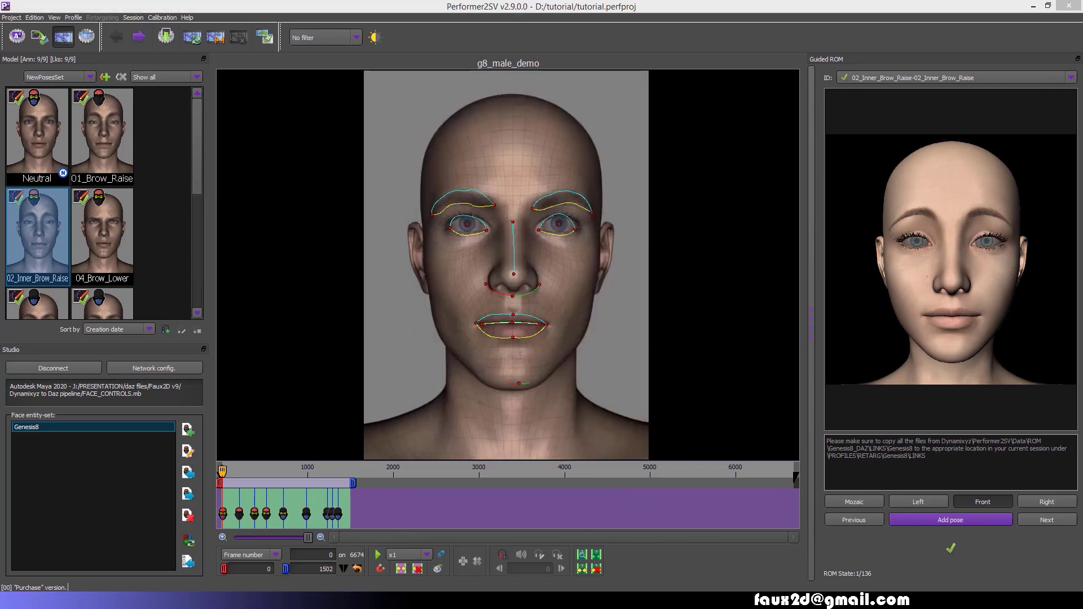
{"action": "left_click", "coordinate": [539, 29]}
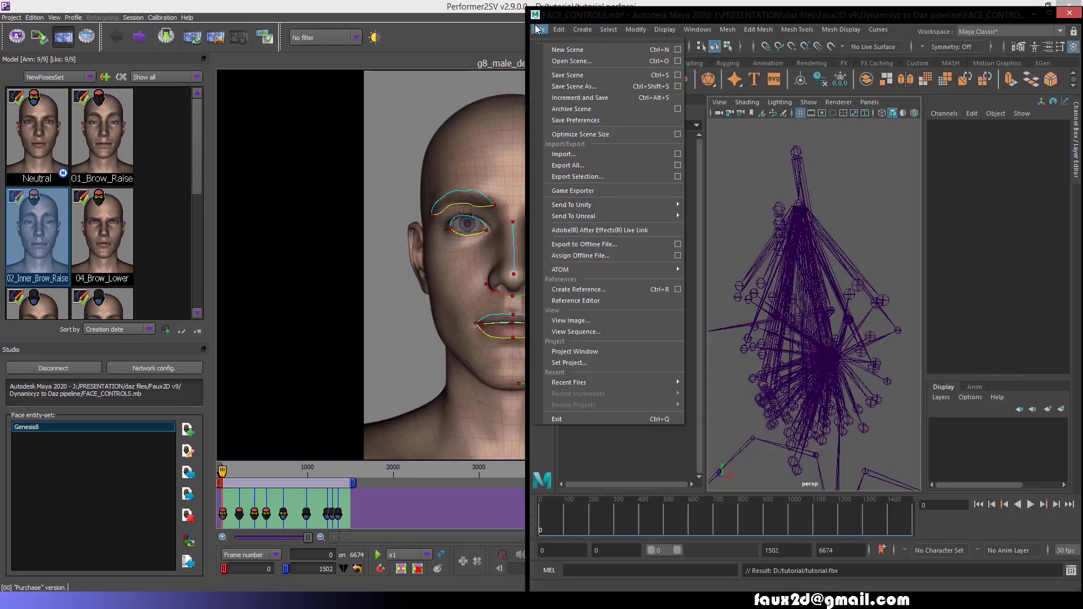
{"action": "left_click", "coordinate": [605, 164]}
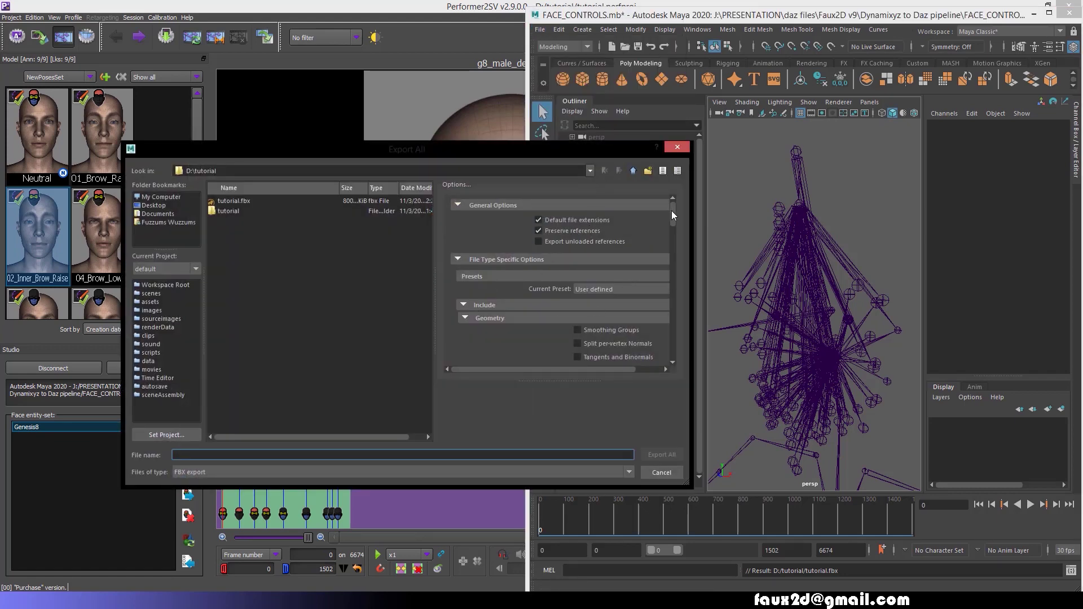
{"action": "left_click_drag", "start_coordinate": [671, 211], "coordinate": [656, 326]}
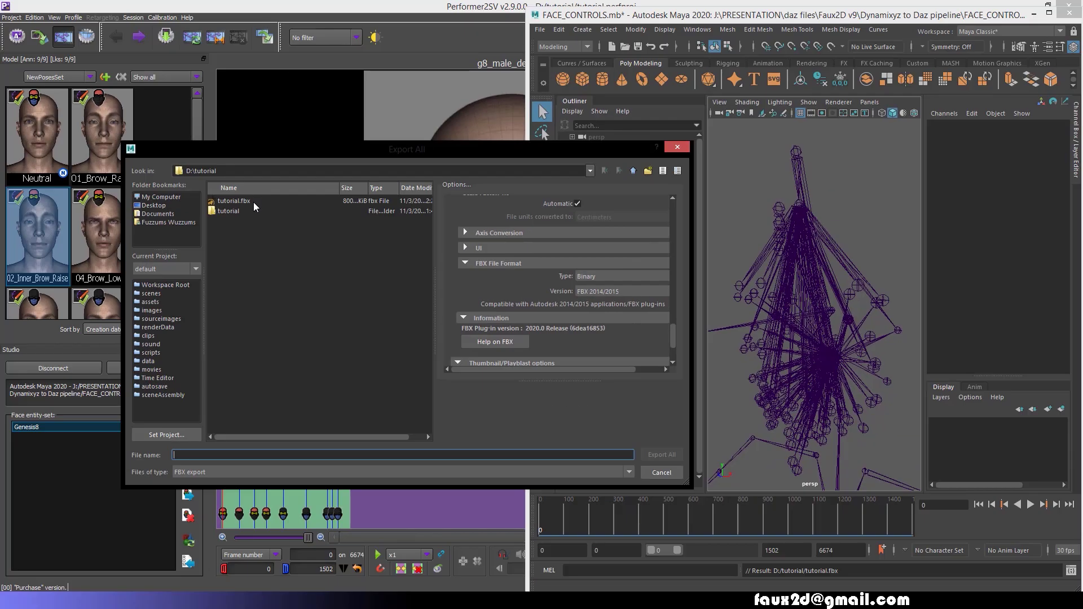
{"action": "left_click", "coordinate": [252, 202]}
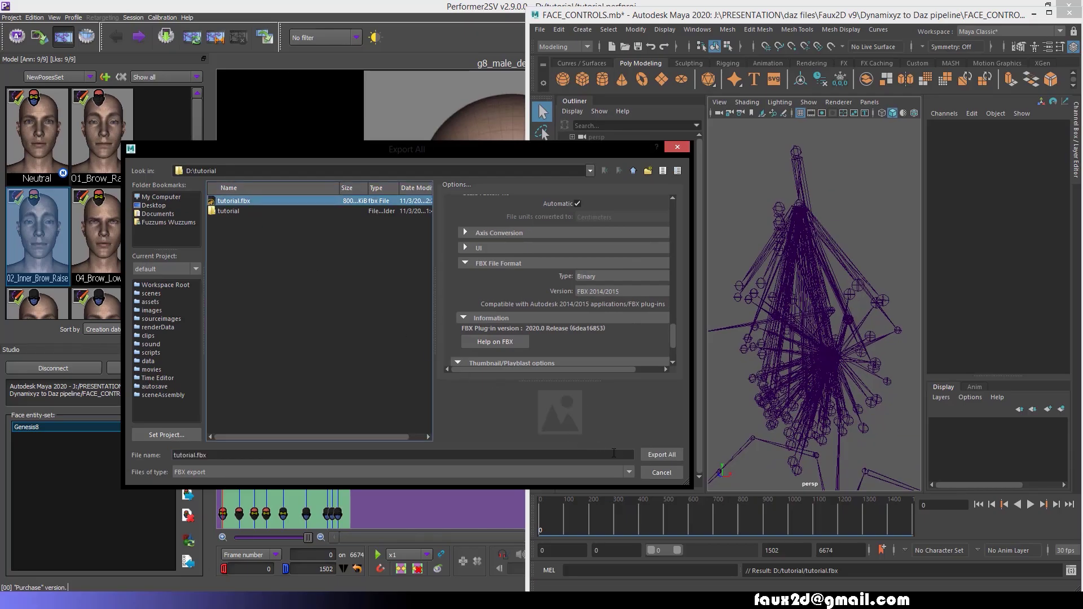
{"action": "left_click", "coordinate": [658, 455]}
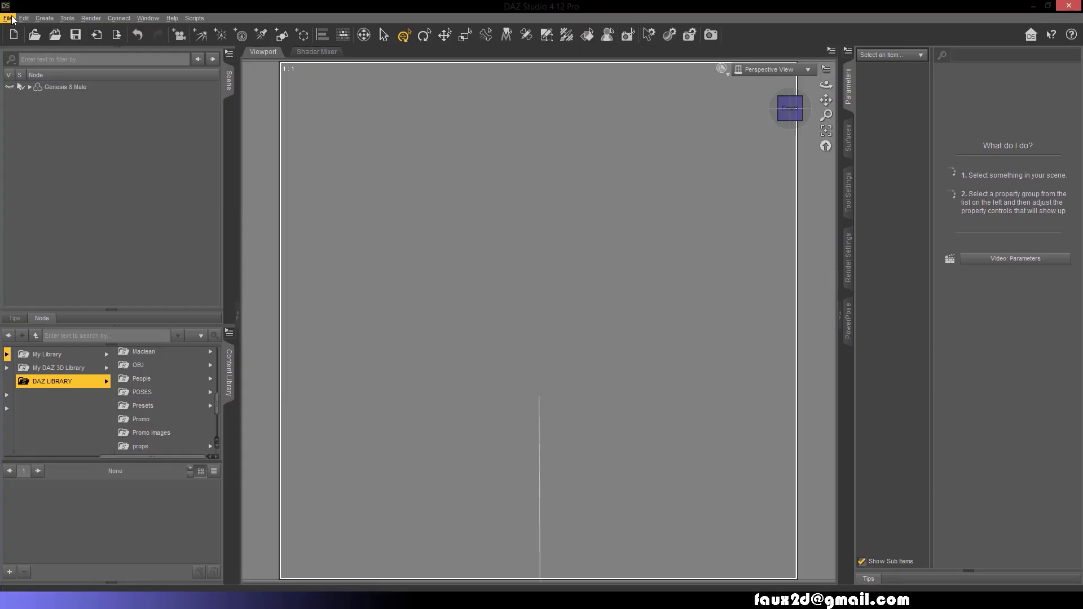
Switch to DAZ Studio and import the exported FBX file with Take 001.
{"action": "left_click", "coordinate": [11, 18]}
{"action": "left_click", "coordinate": [59, 137]}
{"action": "left_click", "coordinate": [191, 113]}
{"action": "double_click", "coordinate": [191, 113]}
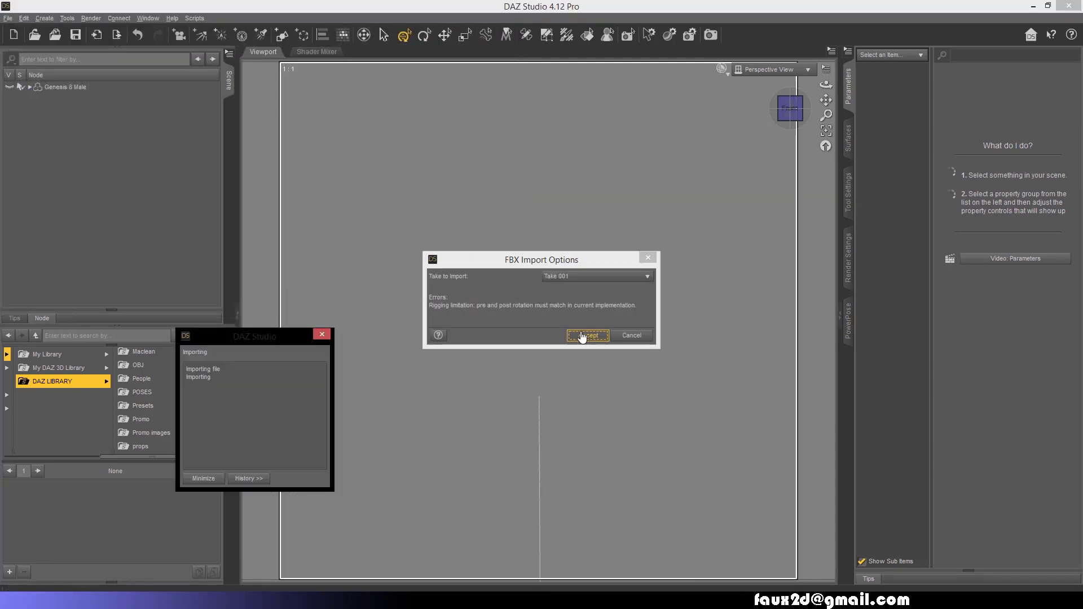
{"action": "left_click", "coordinate": [581, 333]}
Save the imported FACE_CONTROLS animation as a pose preset, using the existing tutorial .duf file name.
{"action": "left_click", "coordinate": [11, 19]}
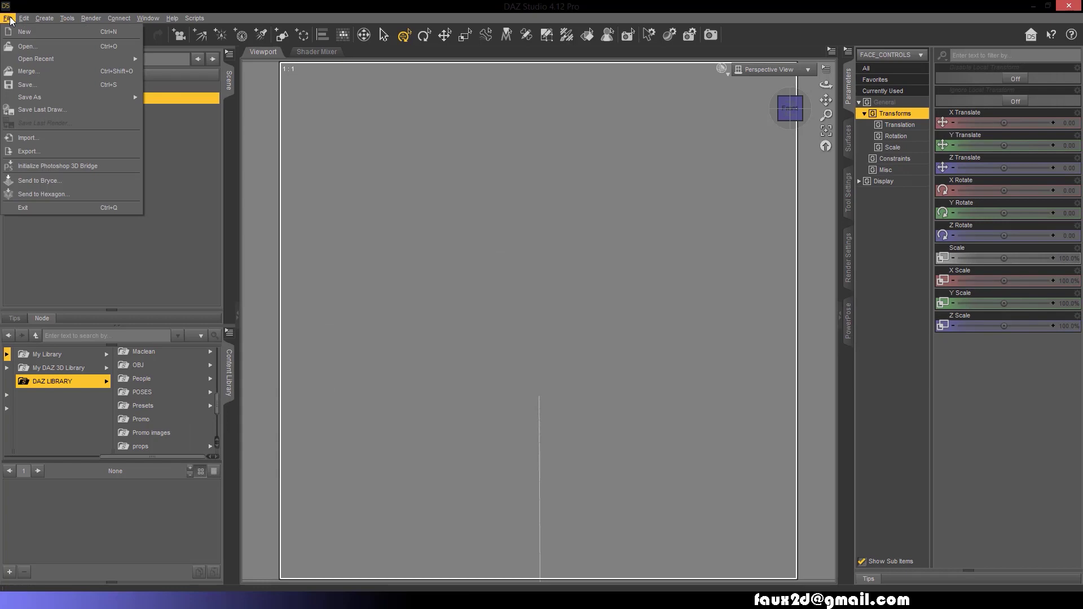
{"action": "mouse_move", "coordinate": [59, 97]}
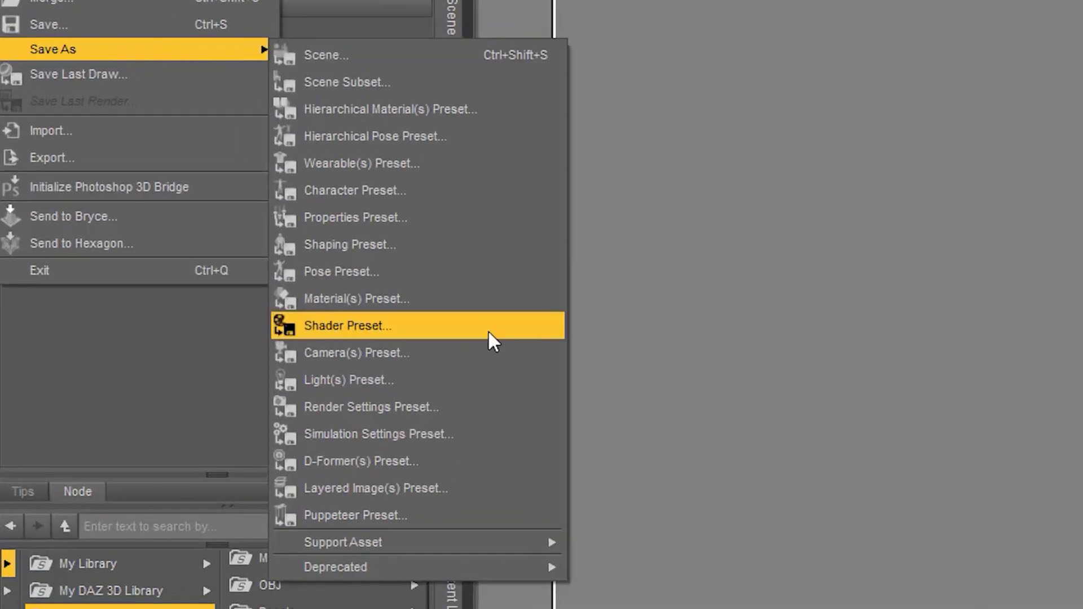
{"action": "left_click", "coordinate": [472, 290]}
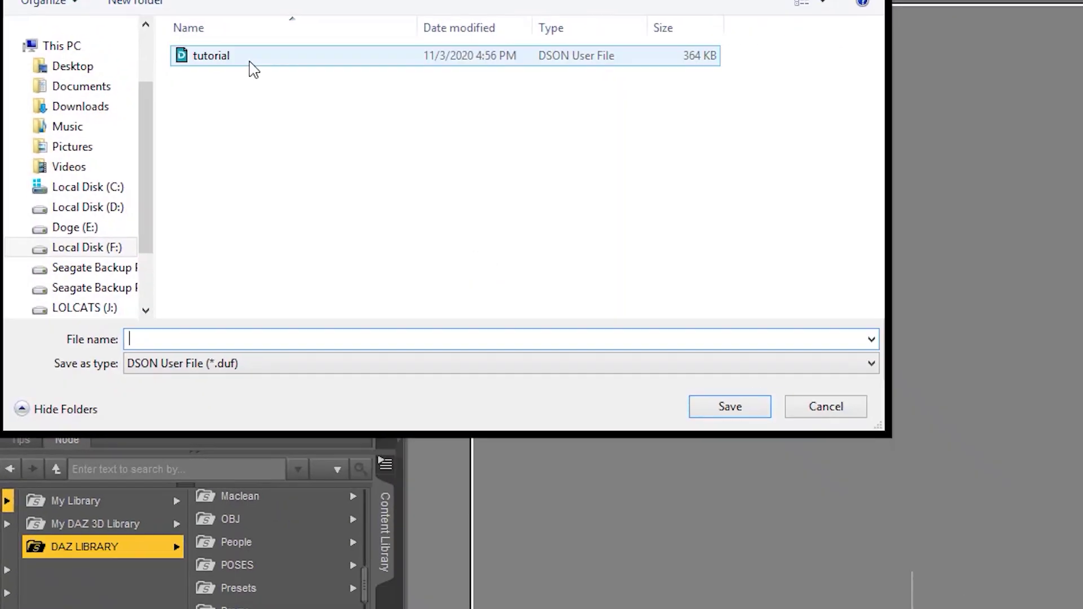
{"action": "double_click", "coordinate": [250, 62]}
{"action": "left_click", "coordinate": [500, 308]}
{"action": "left_click", "coordinate": [726, 395]}
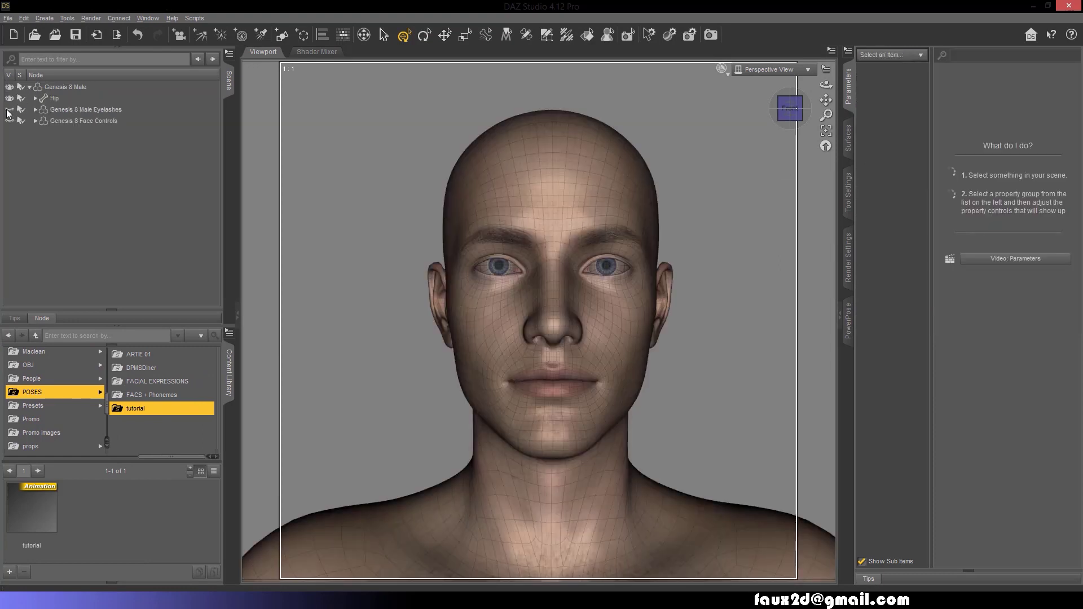
Apply the tutorial pose preset from the POSES library to Genesis 8 Face Controls.
{"action": "left_click", "coordinate": [62, 121]}
{"action": "double_click", "coordinate": [29, 512]}
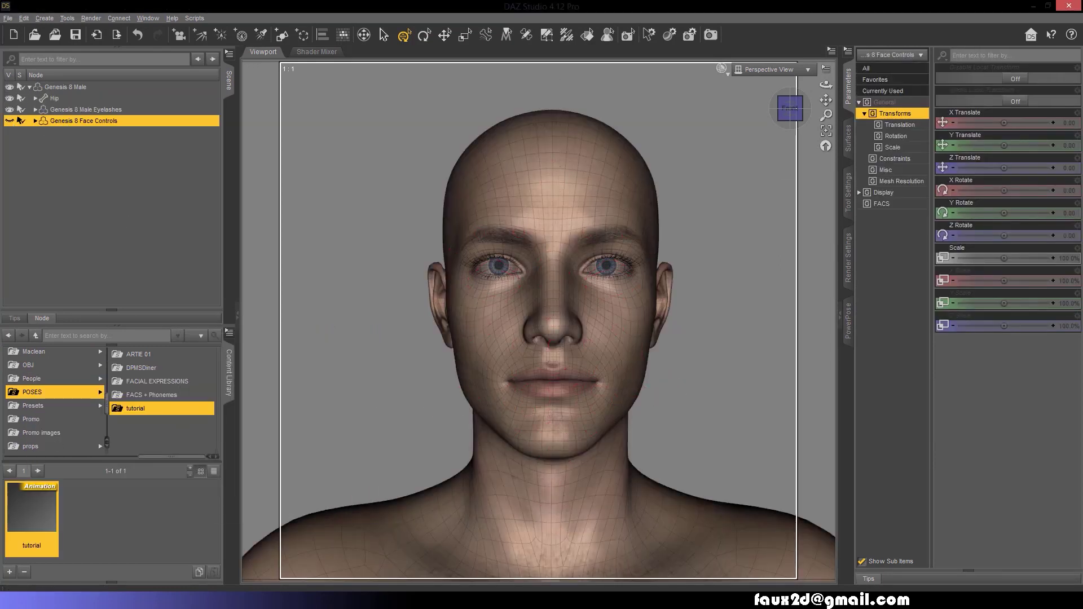